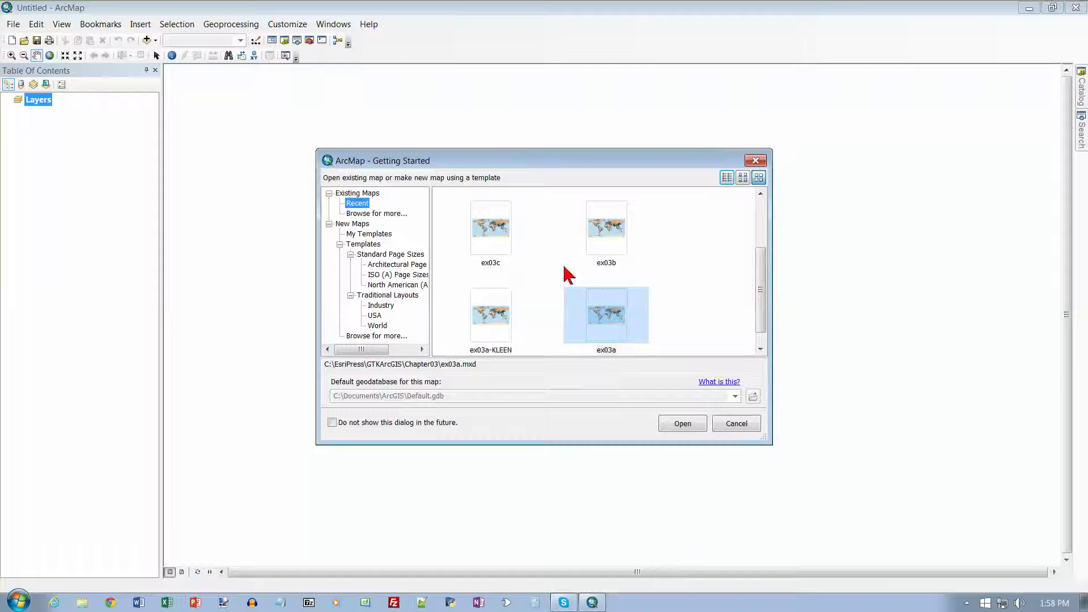
Step: Dismiss the Getting Started dialog and open the map document ex03d.mxd from the Chapter03 folder
click(755, 161)
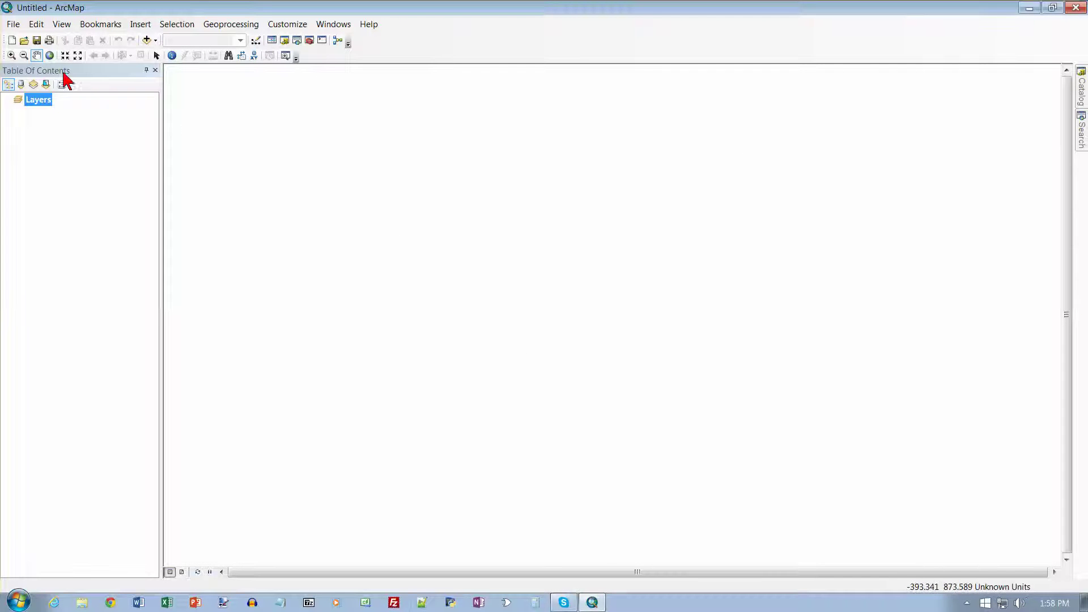
click(13, 25)
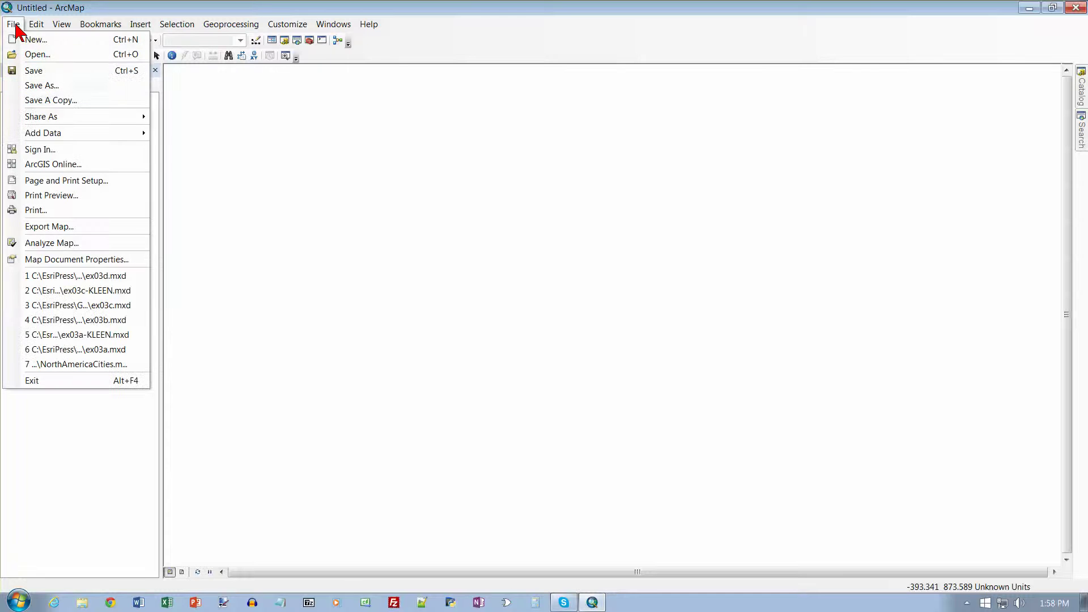
click(37, 55)
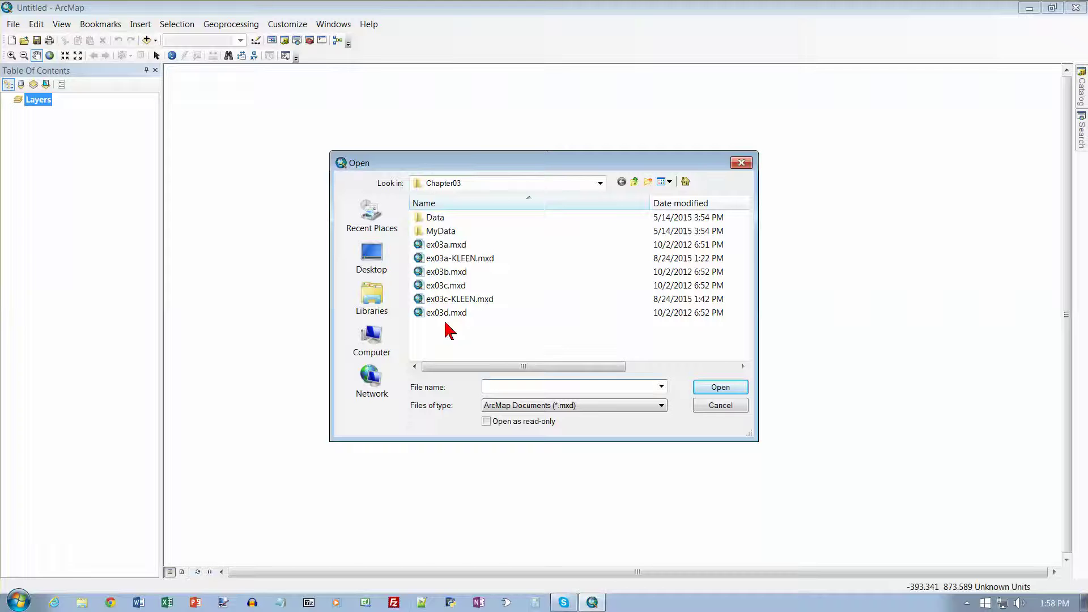
click(446, 314)
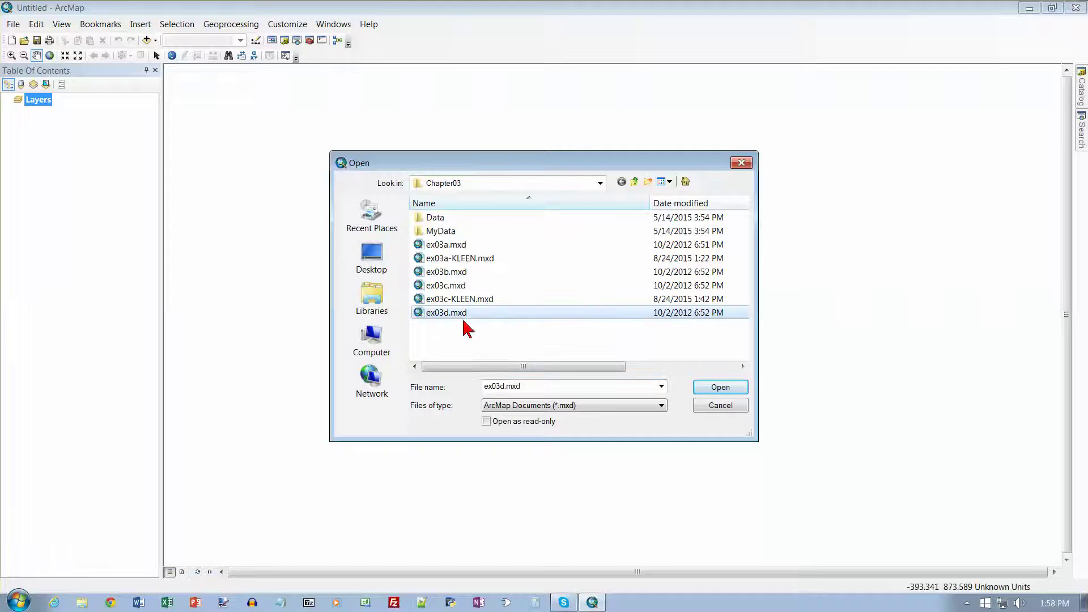
click(721, 388)
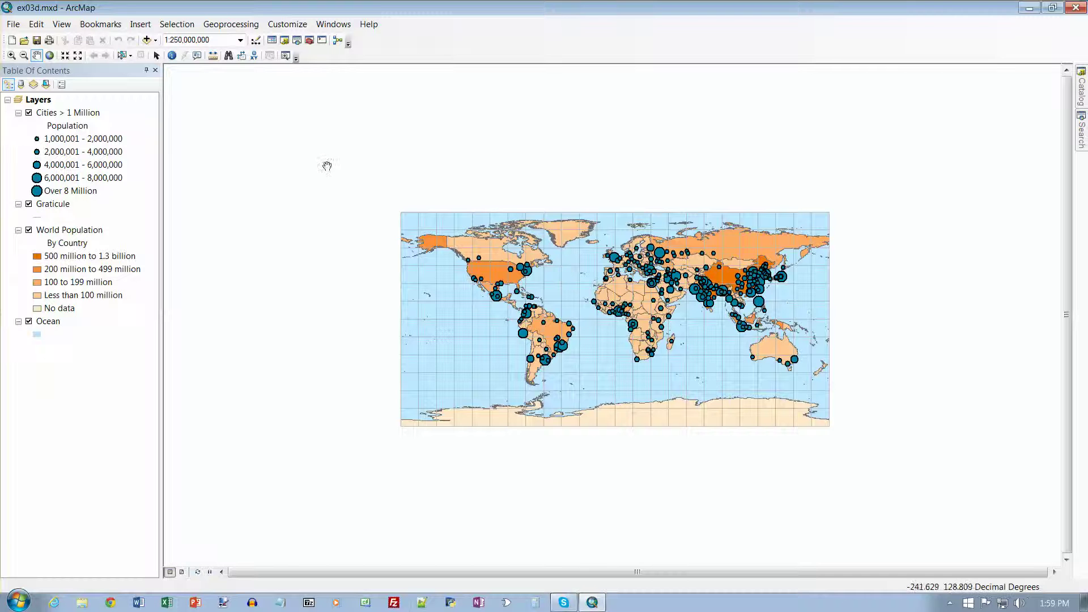
Step: Show the map at full extent and open the attribute table of the Cities > 1 Million layer
click(51, 56)
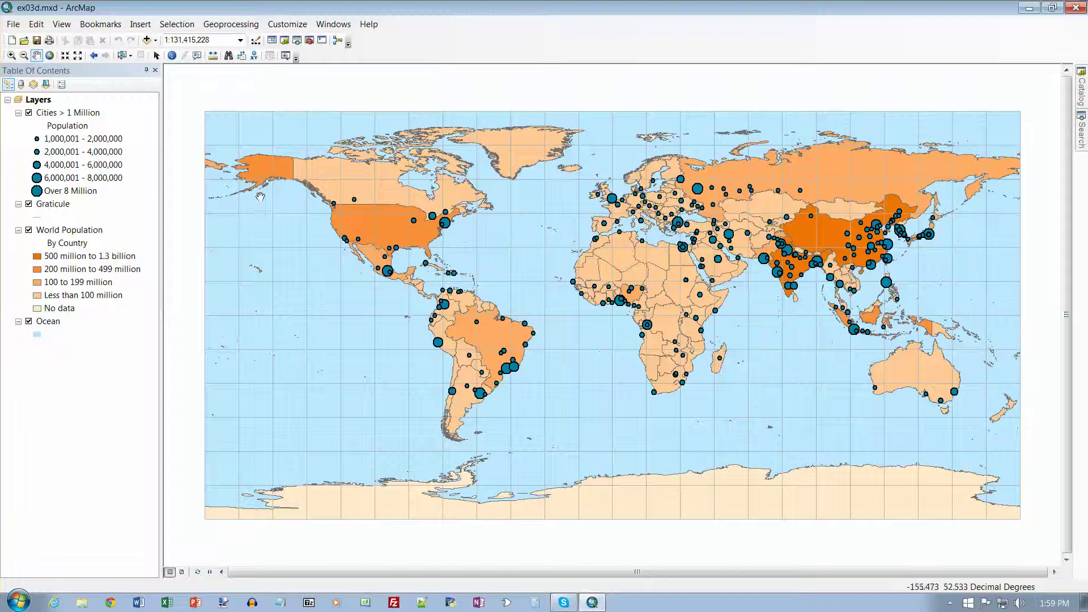
click(51, 113)
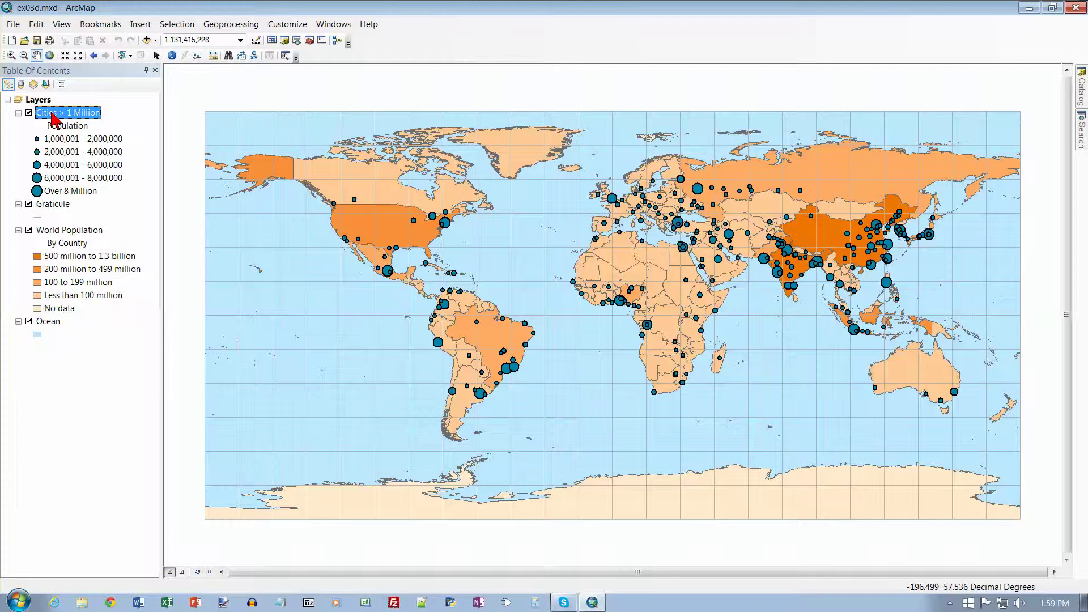
right_click(52, 114)
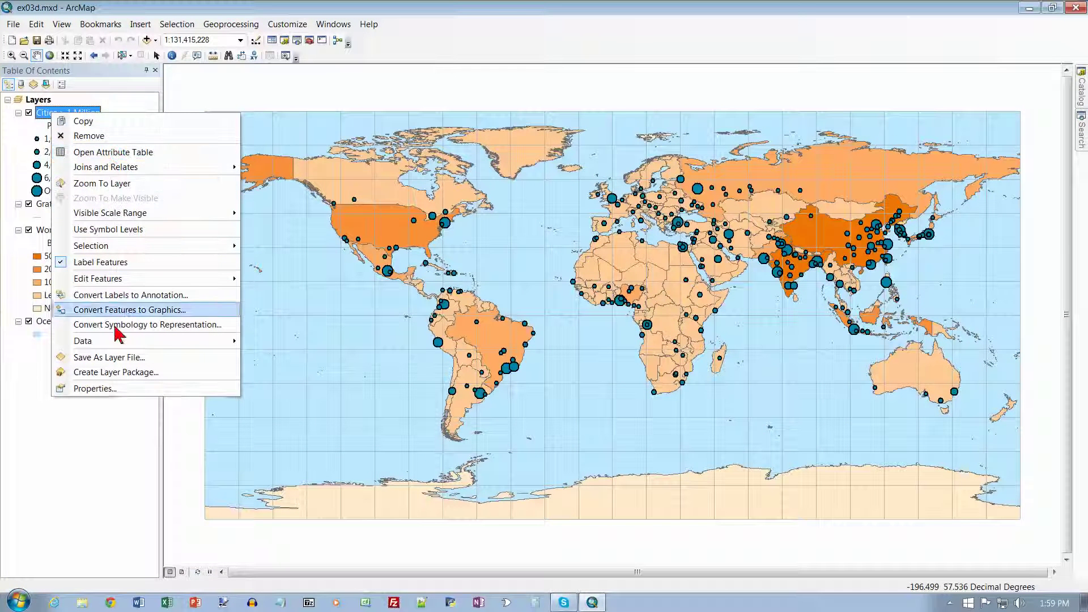
click(122, 152)
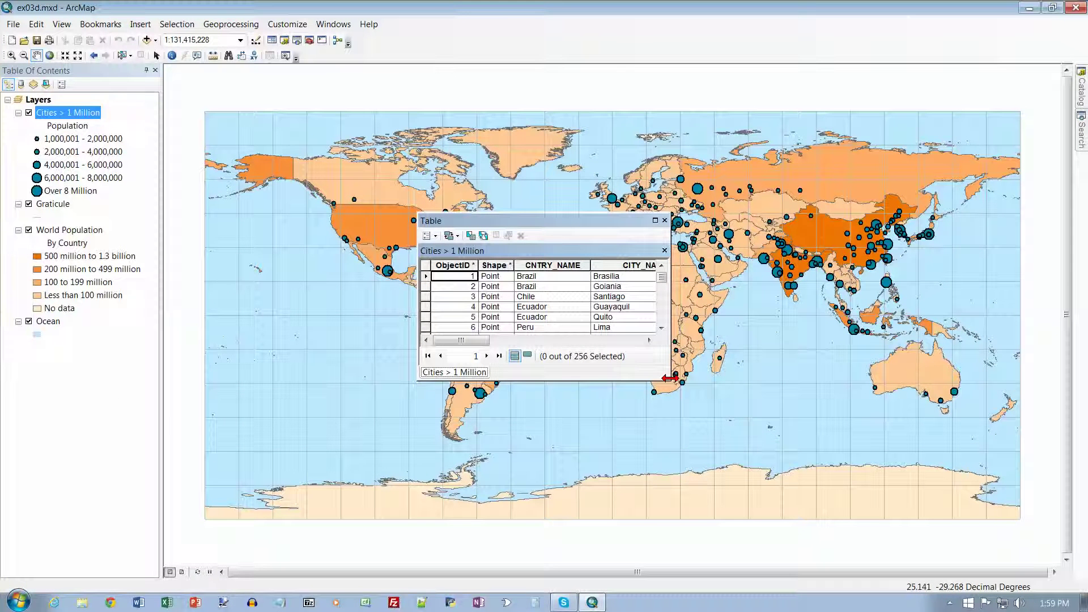
Step: Enlarge the attribute table window to fit all columns, placing it over the lower part of the map
drag(670, 379, 1022, 444)
drag(700, 221, 510, 122)
drag(830, 343, 1028, 436)
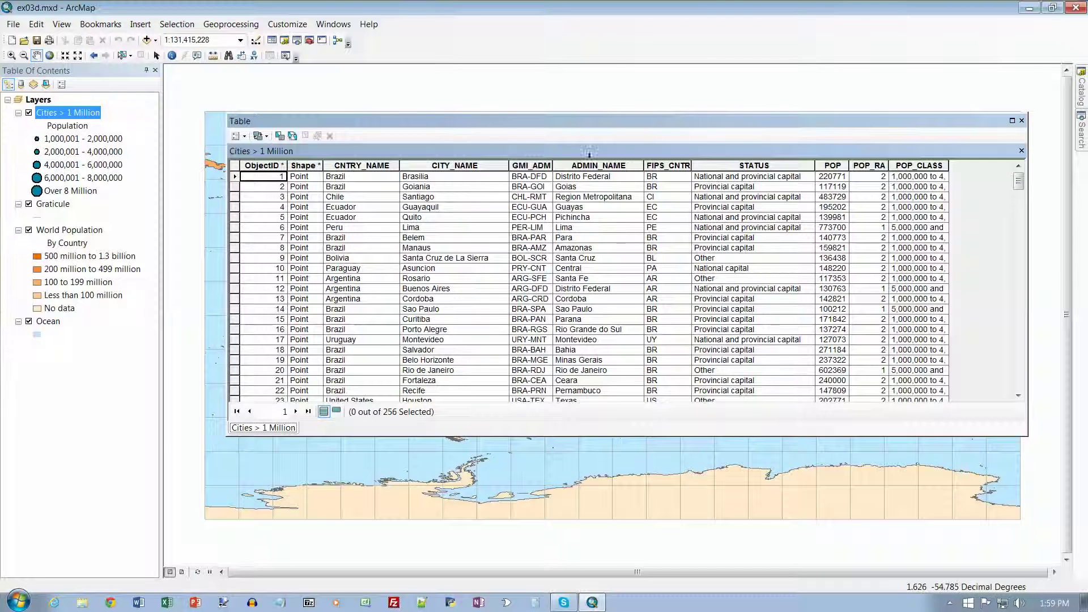
drag(583, 128, 587, 247)
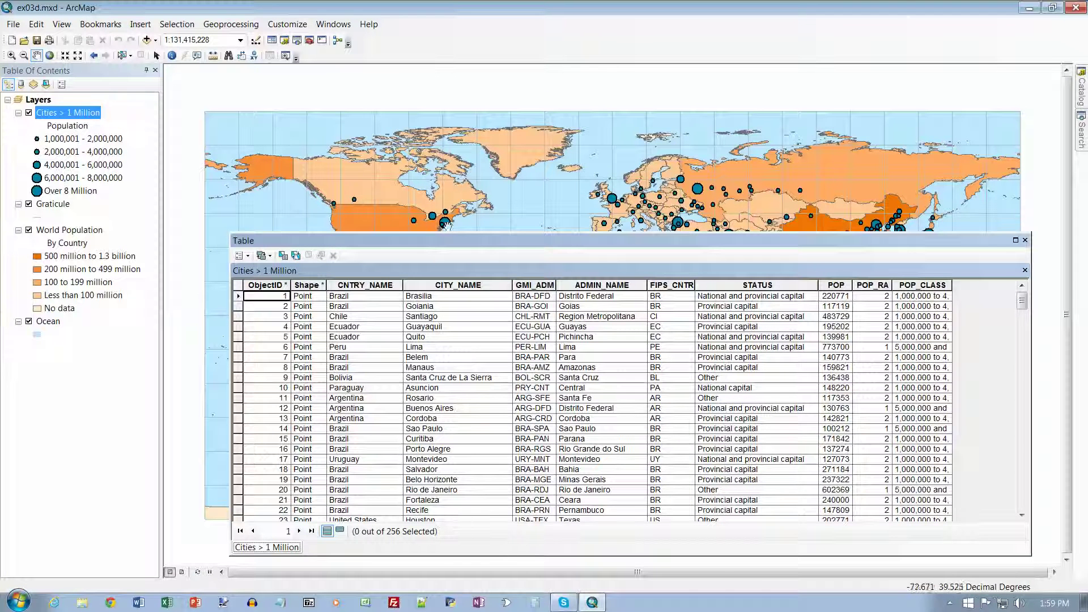
Step: Select the Brasilia record in the table, and replace that selection with the Lima record
click(238, 297)
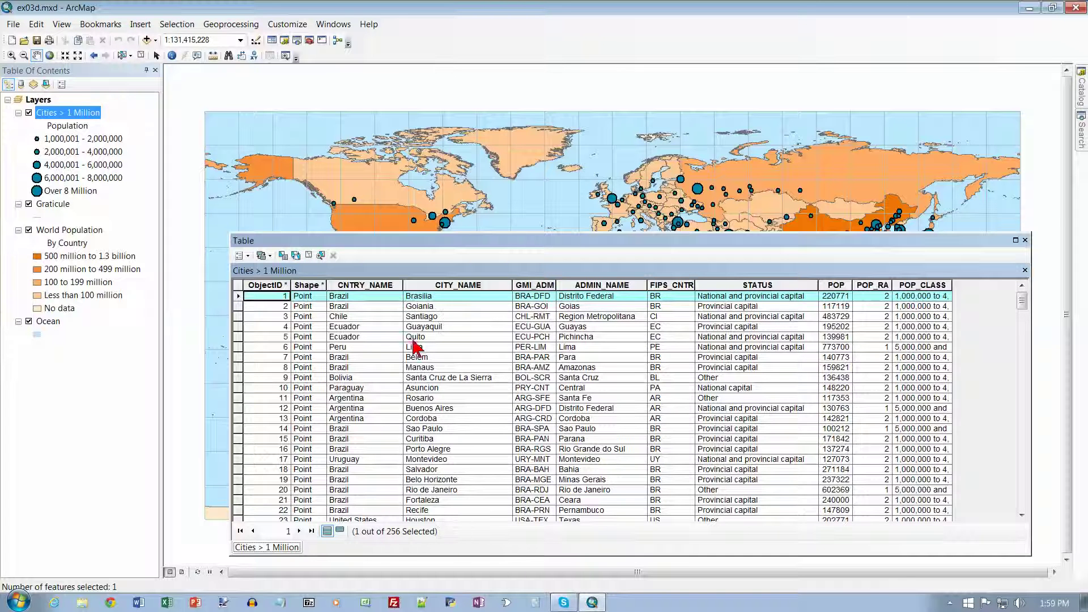
click(240, 347)
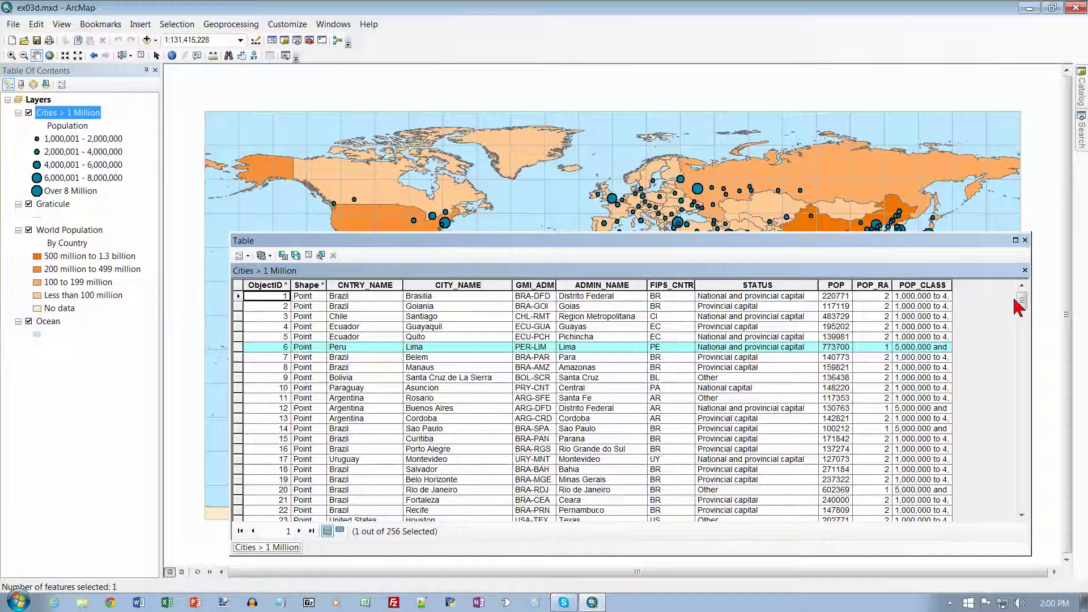
Step: Examine the table's records and country names, highlighting the CNTRY_NAME column and stepping through the Russian cities down to the last records
drag(1018, 306, 1021, 403)
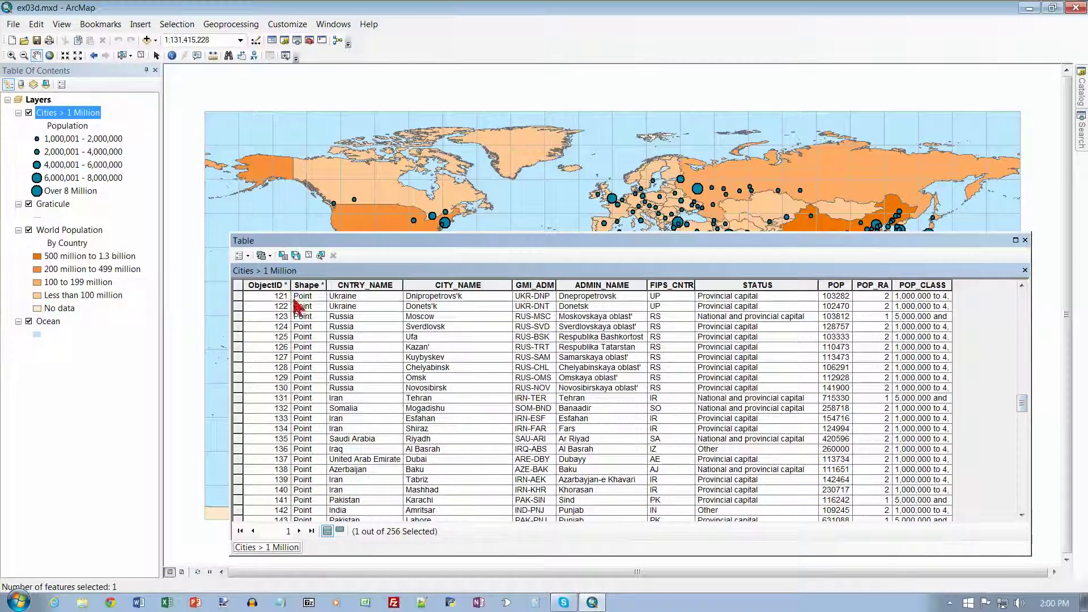
click(348, 285)
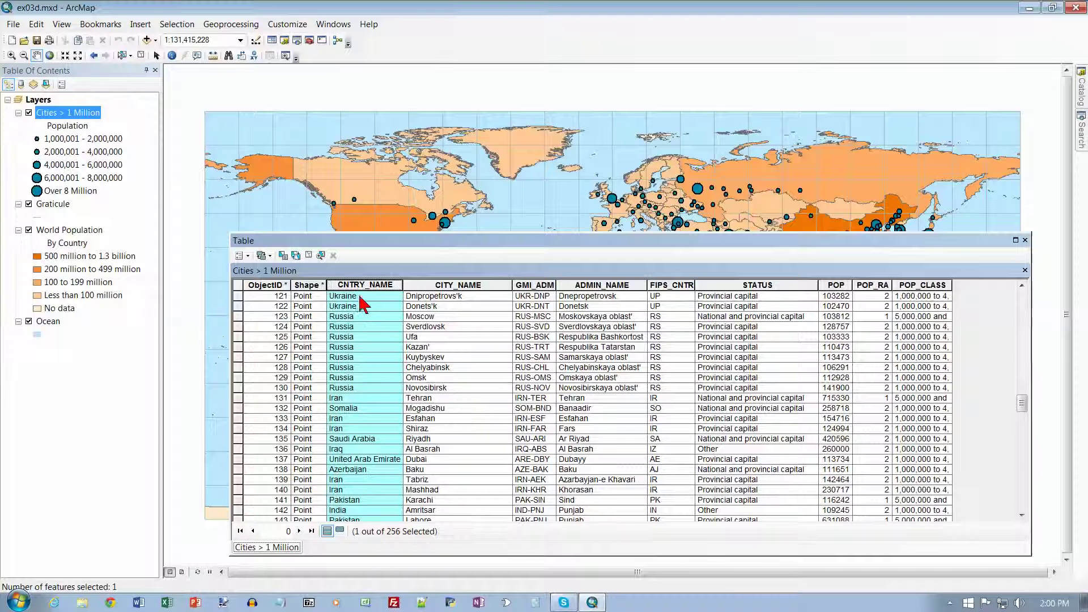
click(363, 326)
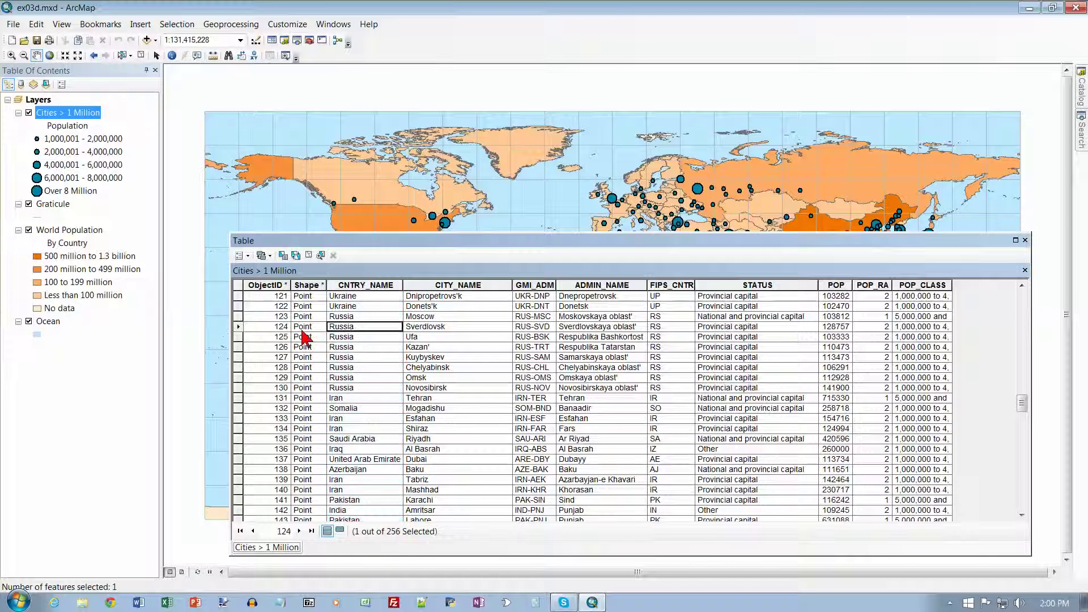
key(Down)
key(Down)
key(Down)
key(Down)
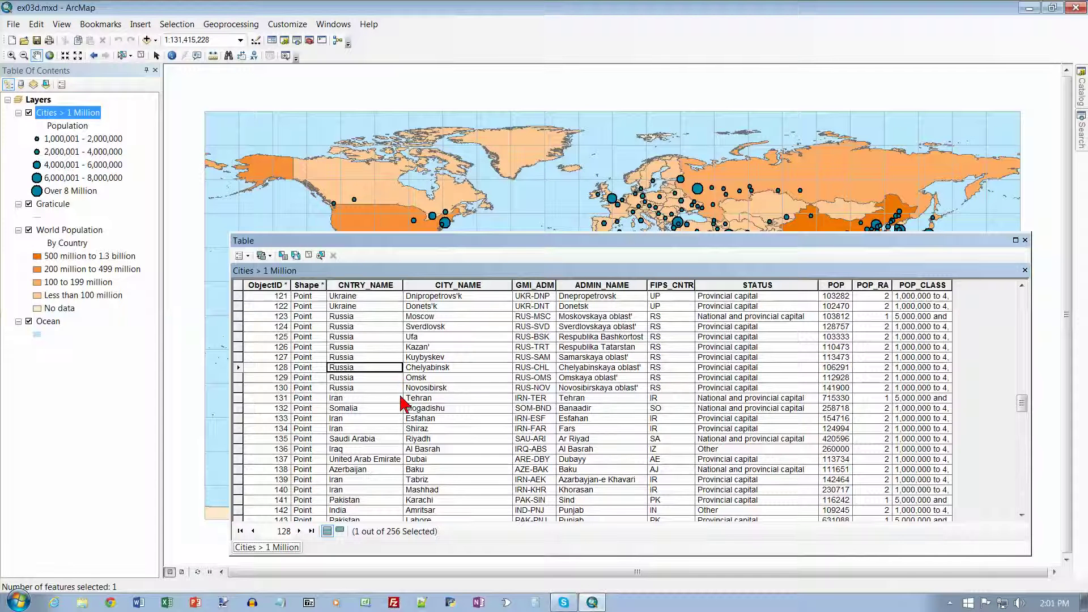
drag(1022, 404, 1026, 510)
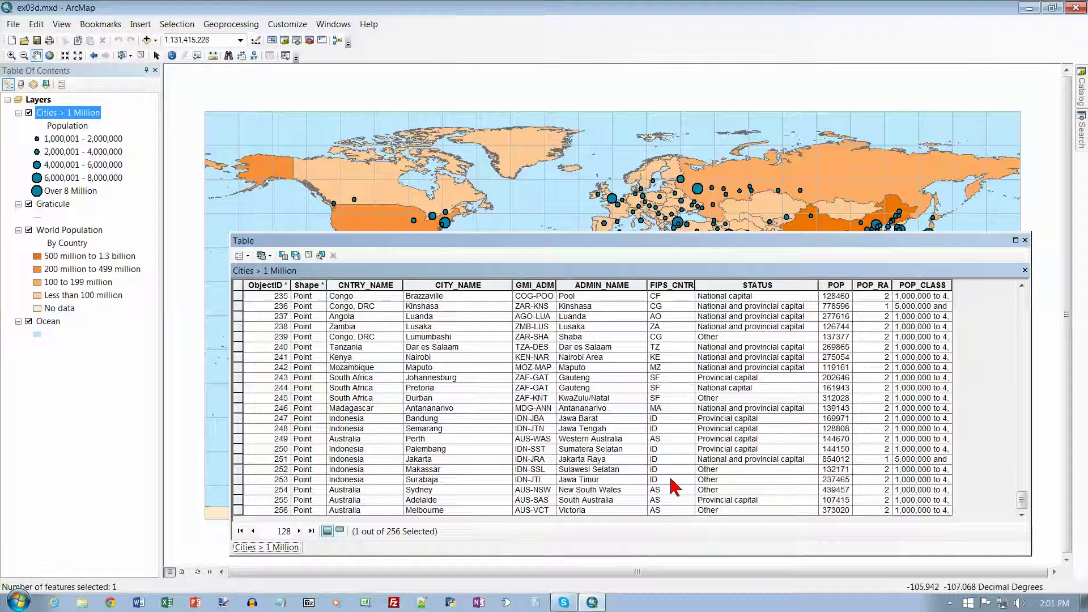
Step: Move the table window up, and adjust column widths by widening GMI_ADMIN and POP_CLASS and narrowing CITY_NAME
drag(578, 241, 529, 106)
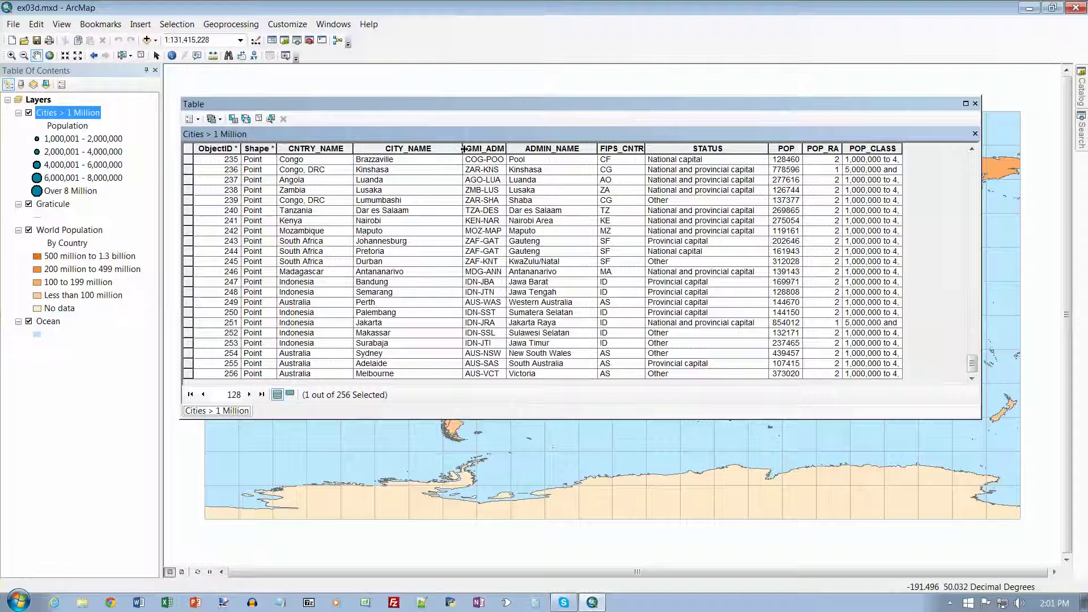
drag(509, 148, 522, 148)
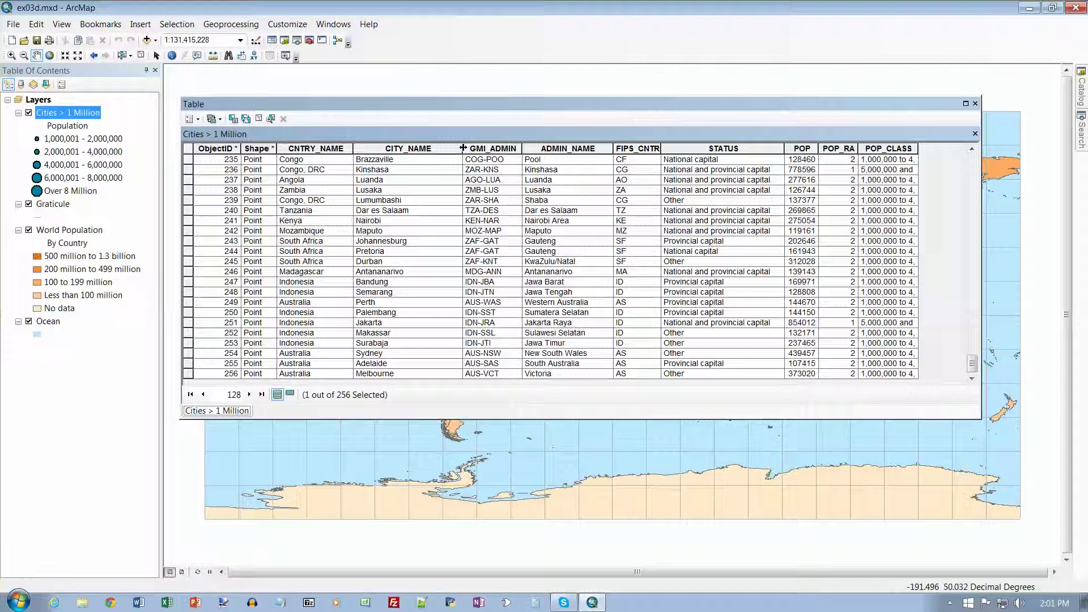
drag(463, 148, 441, 148)
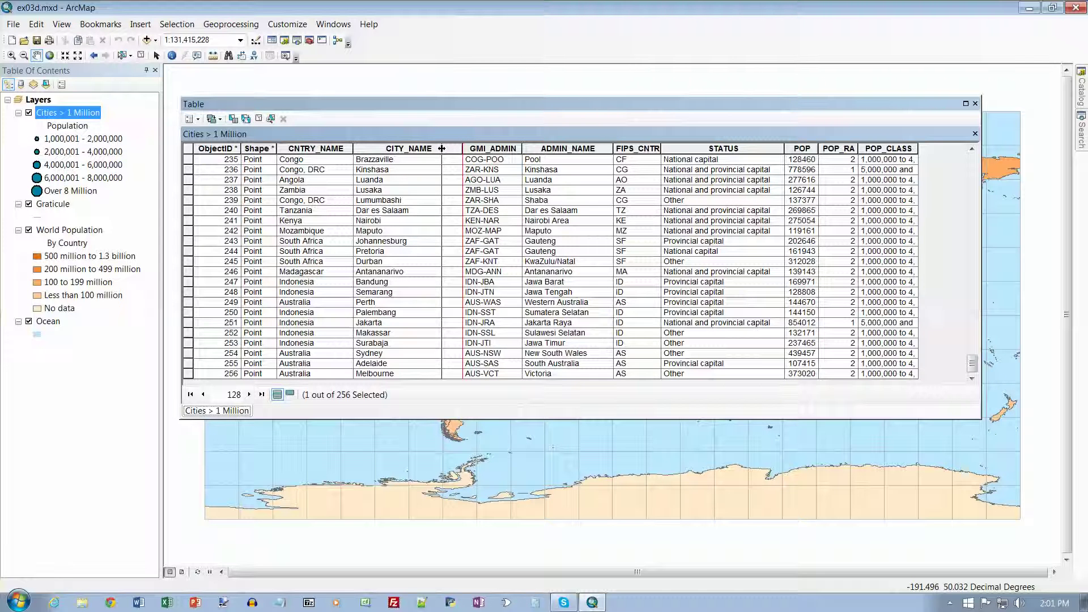
drag(441, 148, 429, 149)
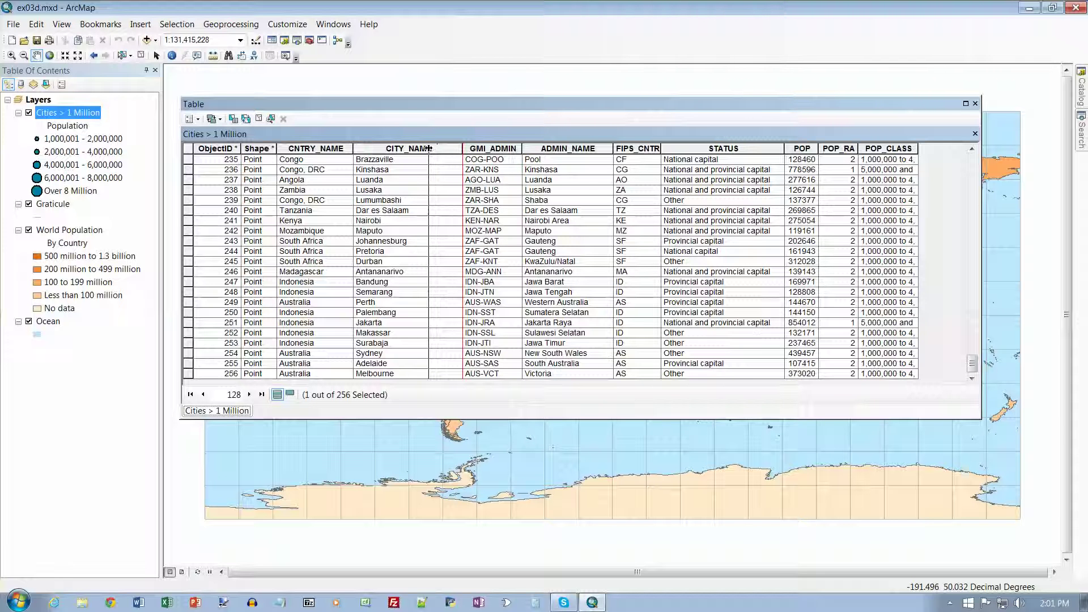
drag(429, 148, 425, 148)
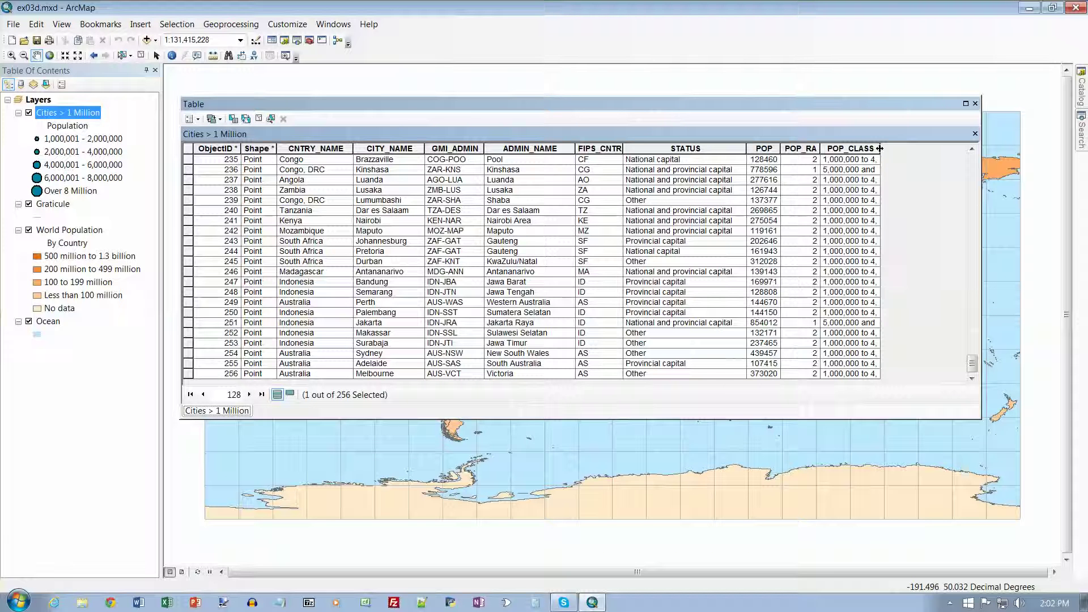
drag(880, 148, 888, 149)
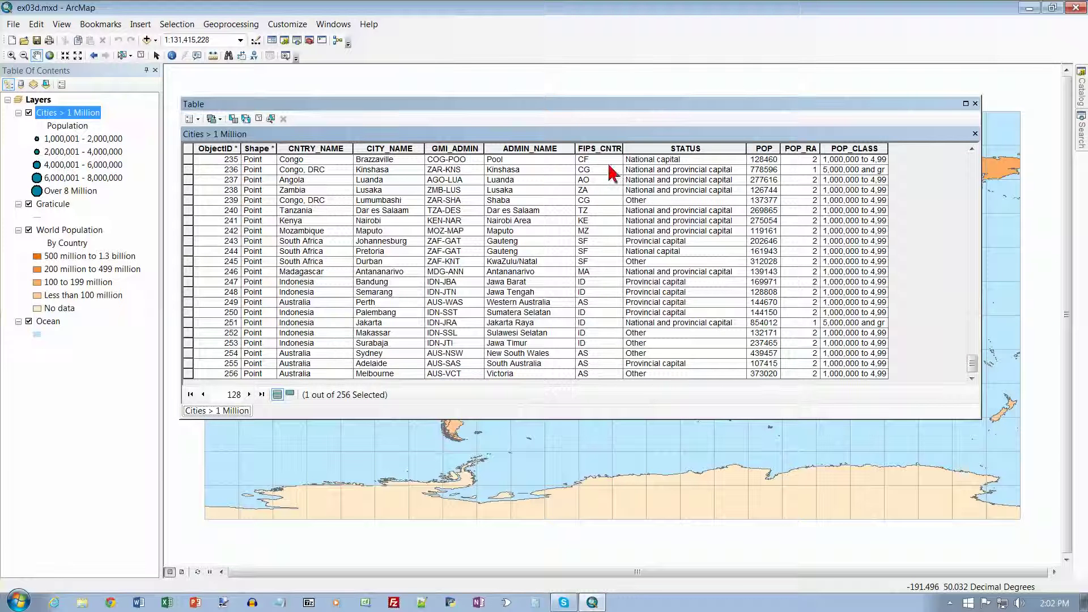
Step: Try out widening the FIPS_CNTRY column and collapsing it to a sliver, and restore its default width
drag(624, 147, 634, 148)
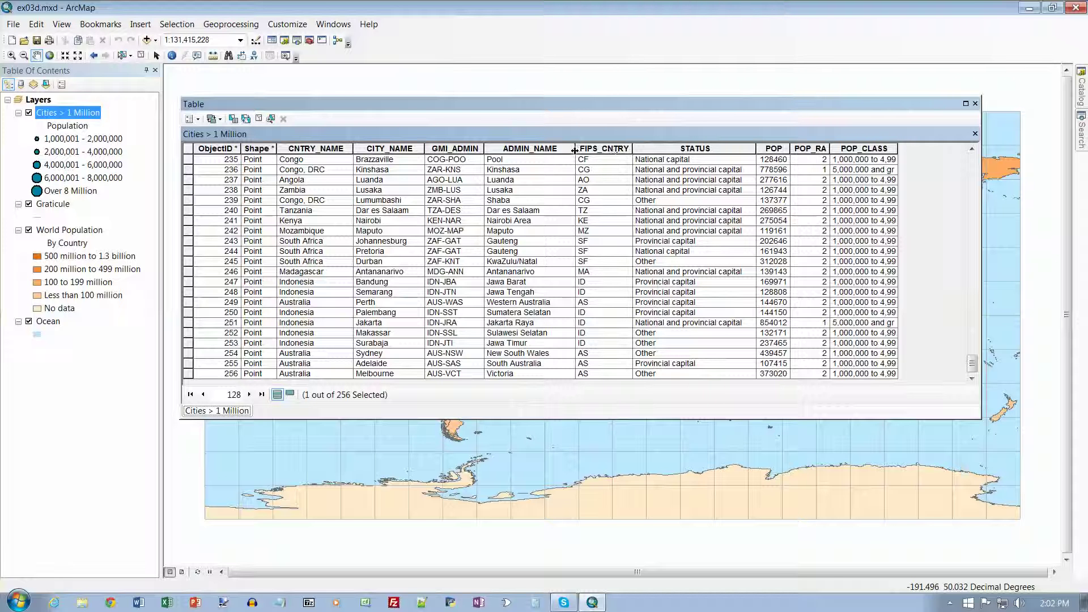
mouse_move(575, 150)
mouse_down()
mouse_move(651, 150)
mouse_move(581, 153)
mouse_up()
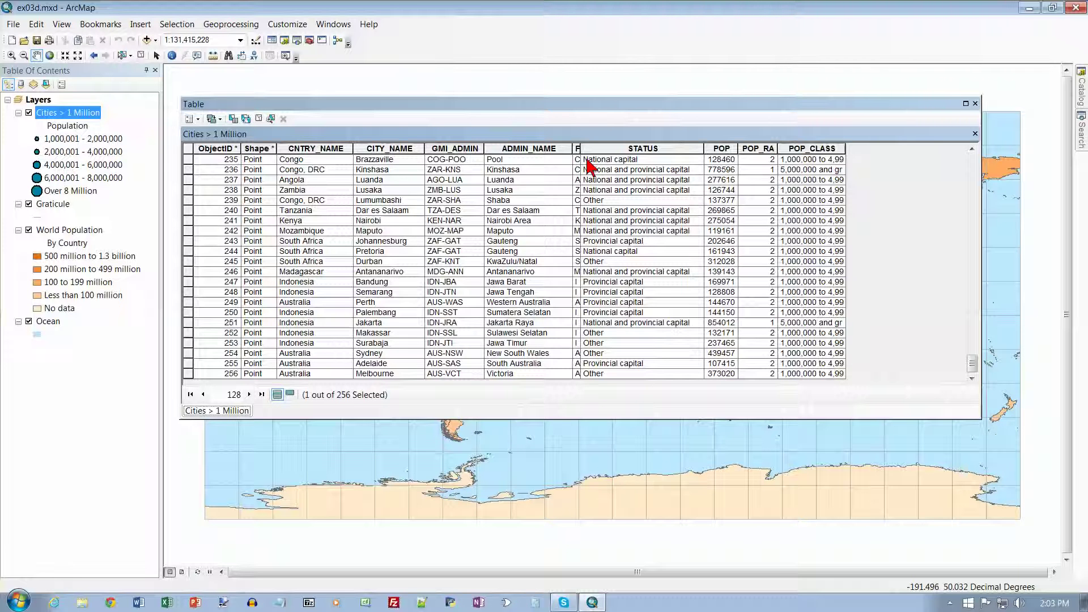
drag(581, 148, 574, 149)
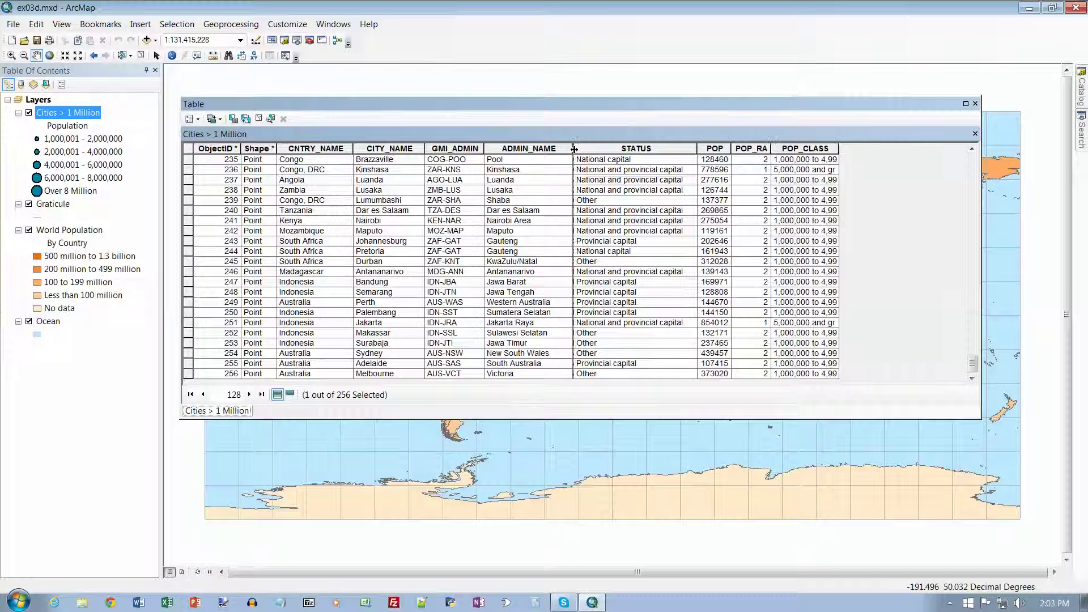
double_click(573, 148)
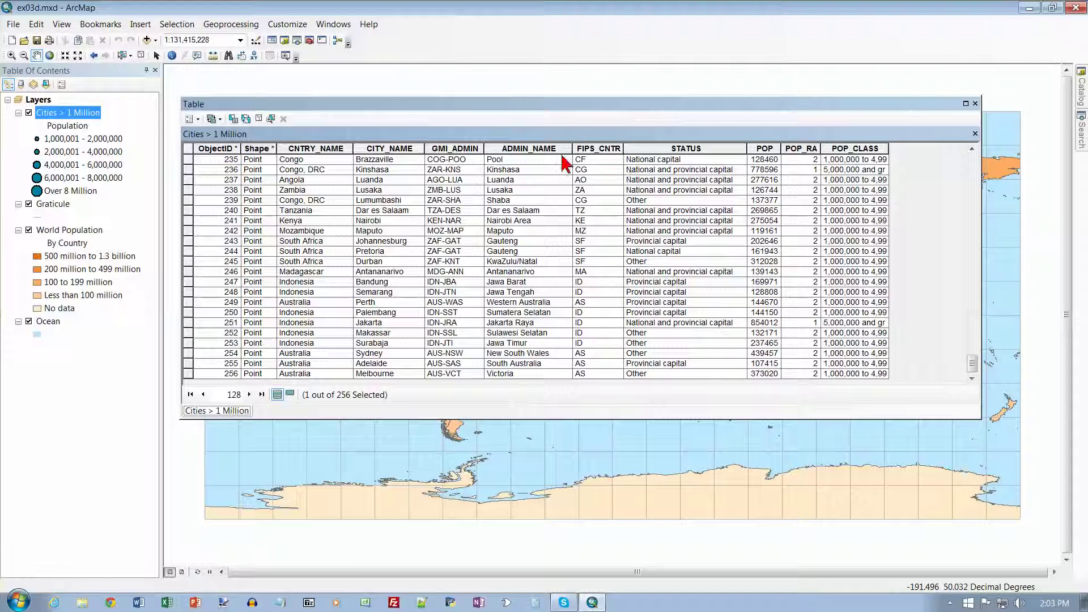
Step: Move the ADMIN_NAME column ahead of GMI_ADMIN and return it to its original place before FIPS_CNTRY
click(542, 148)
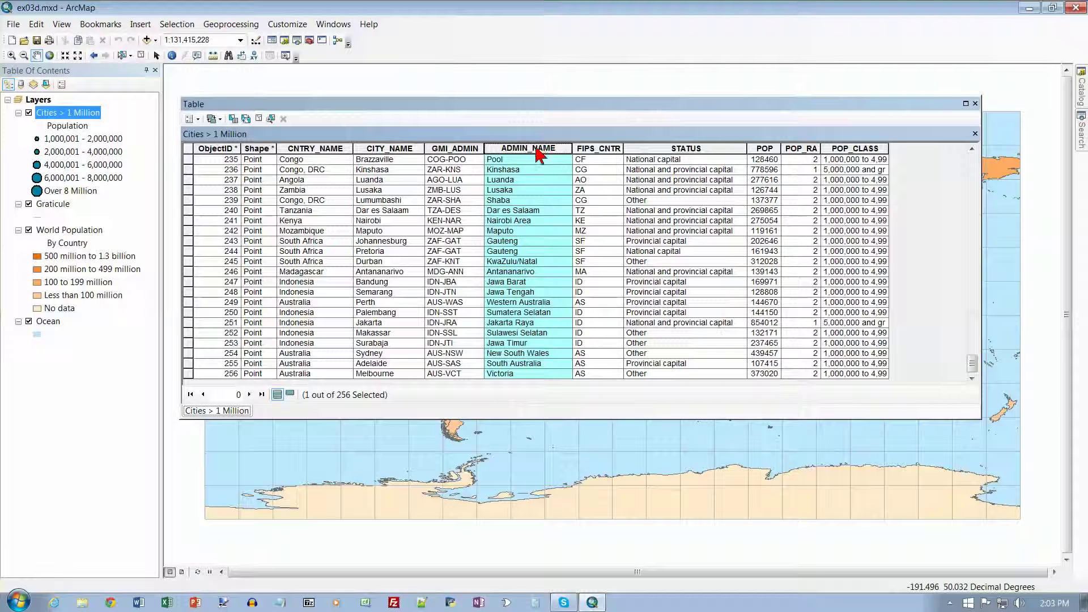
drag(517, 151, 445, 153)
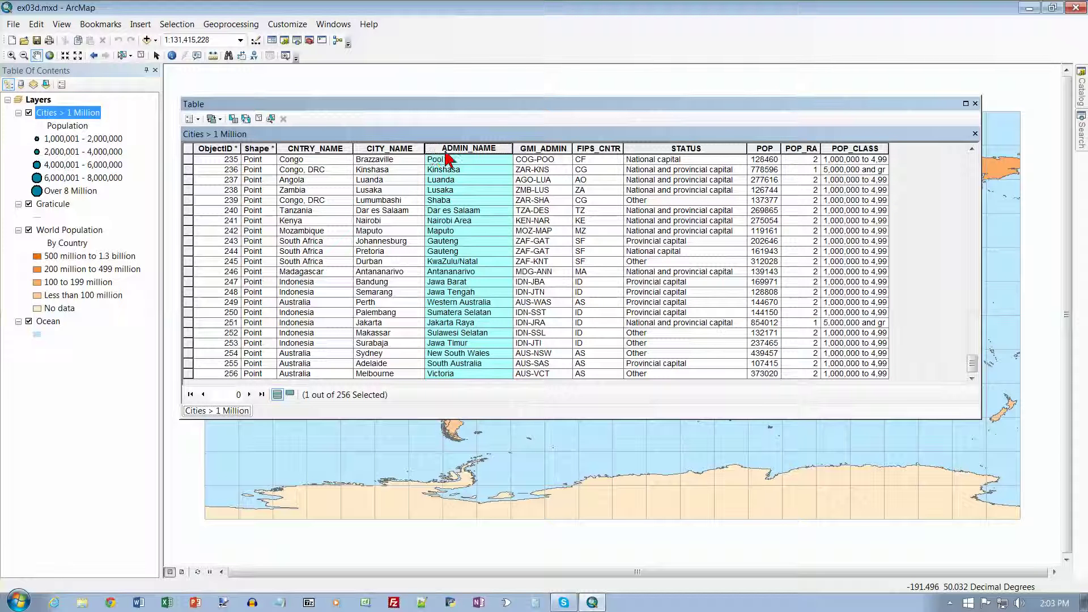
drag(575, 153, 574, 155)
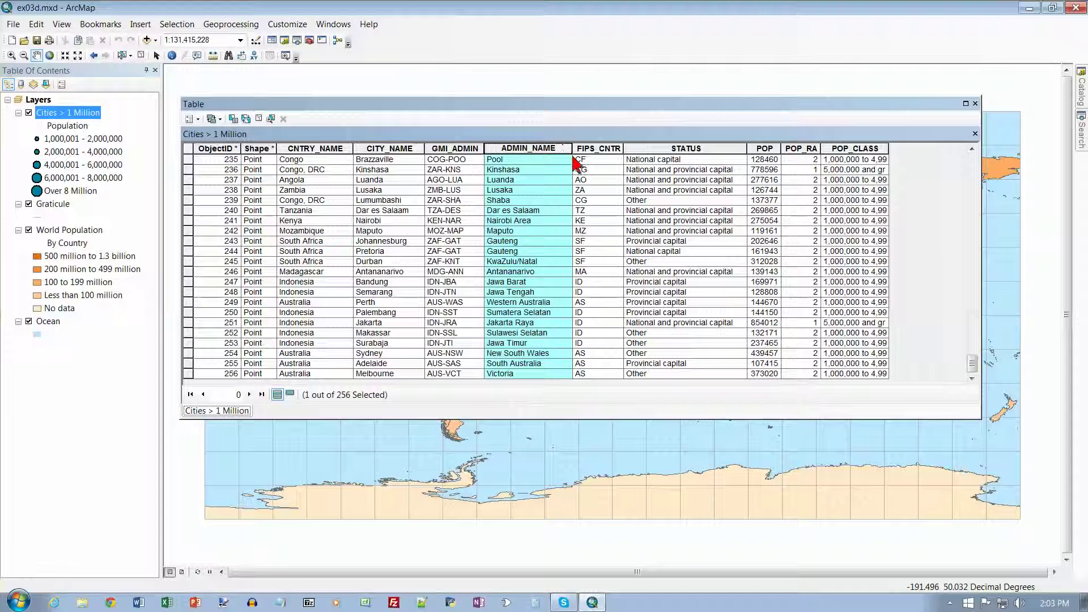
Step: Reorder the table columns by placing CNTRY_NAME after CITY_NAME and ADMIN_NAME before GMI_ADMIN
click(326, 149)
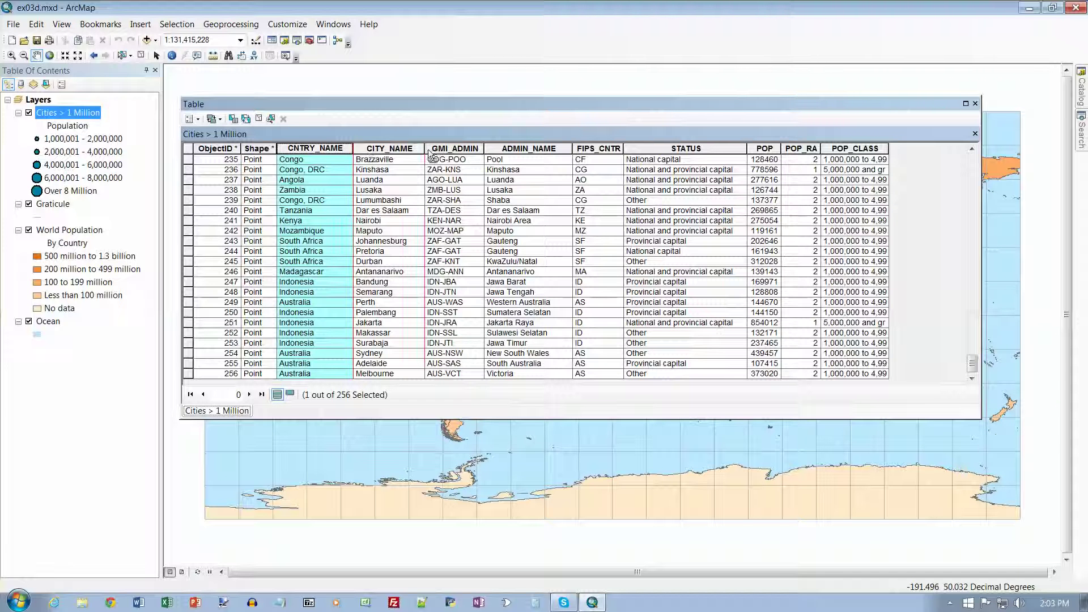
drag(429, 155, 430, 155)
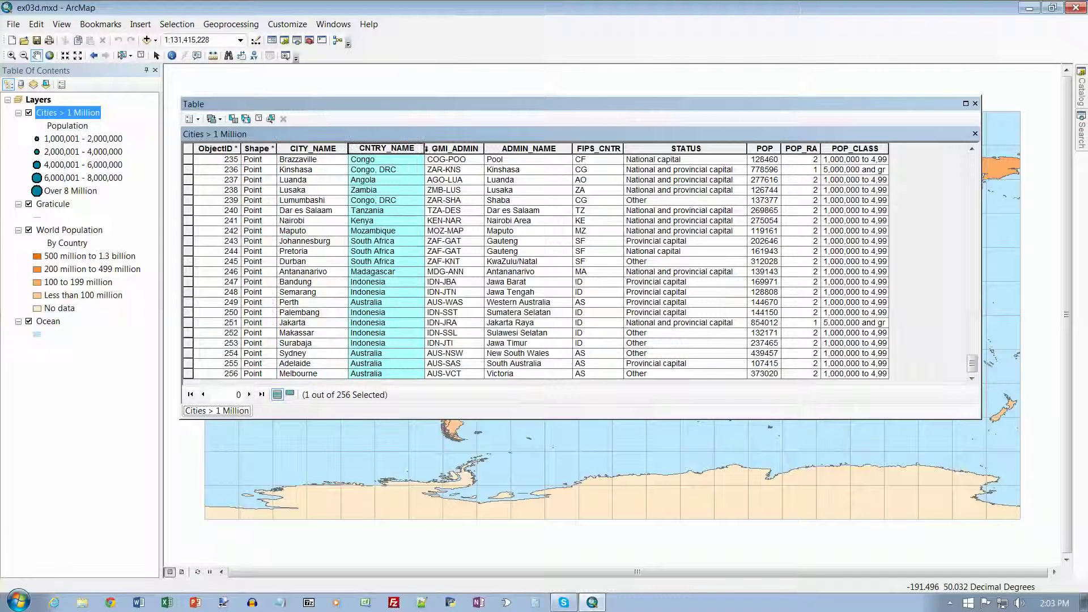
click(513, 148)
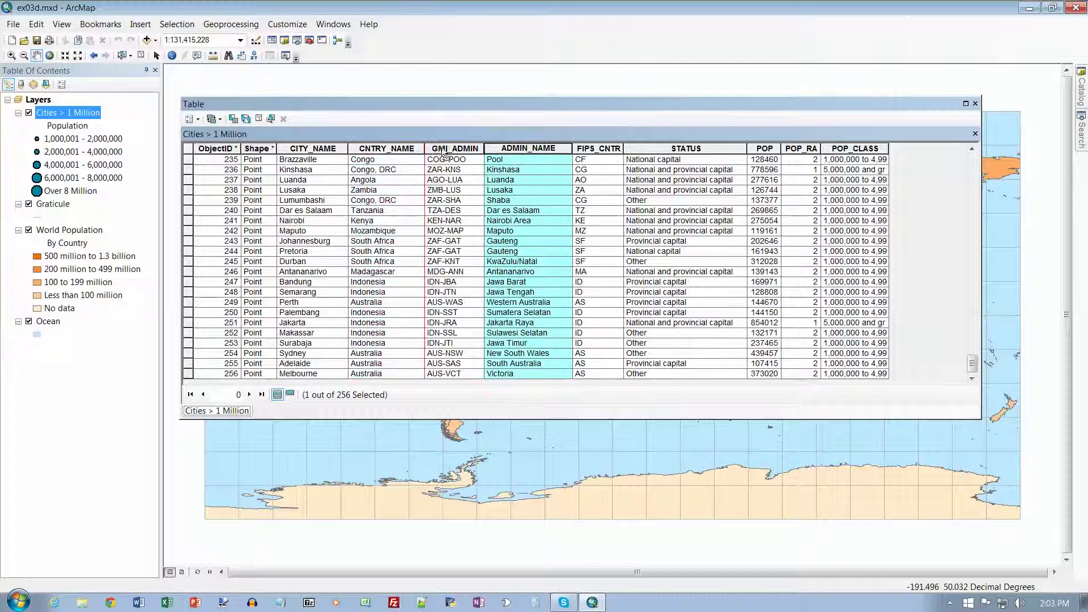
drag(444, 152, 497, 151)
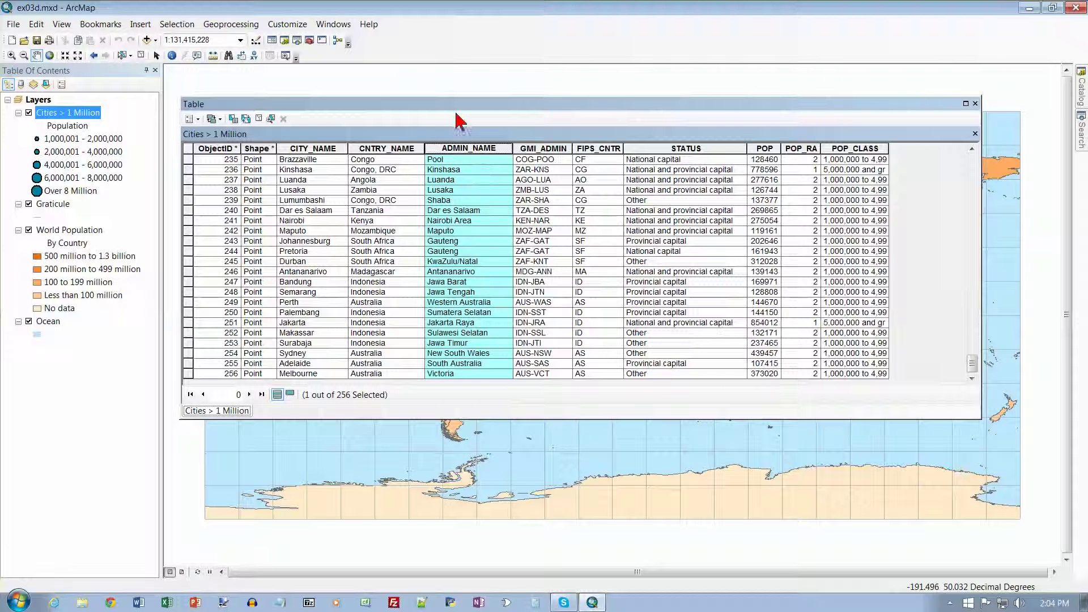
Step: Select the Brazzaville record, switch to the Brasilia record, and move the table window aside to uncover the Americas on the map
click(189, 160)
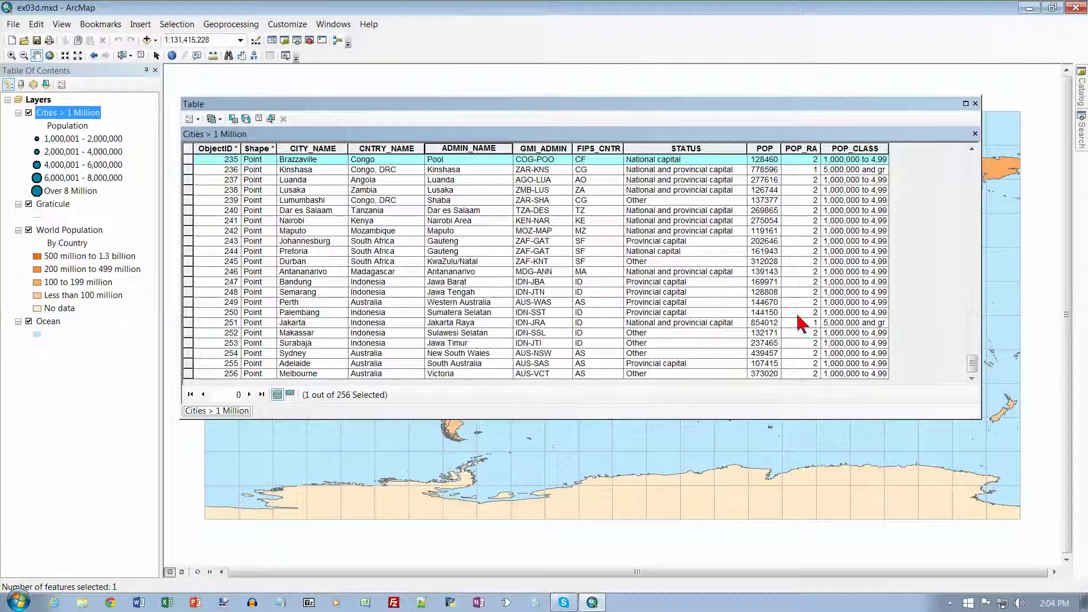
drag(973, 364, 971, 148)
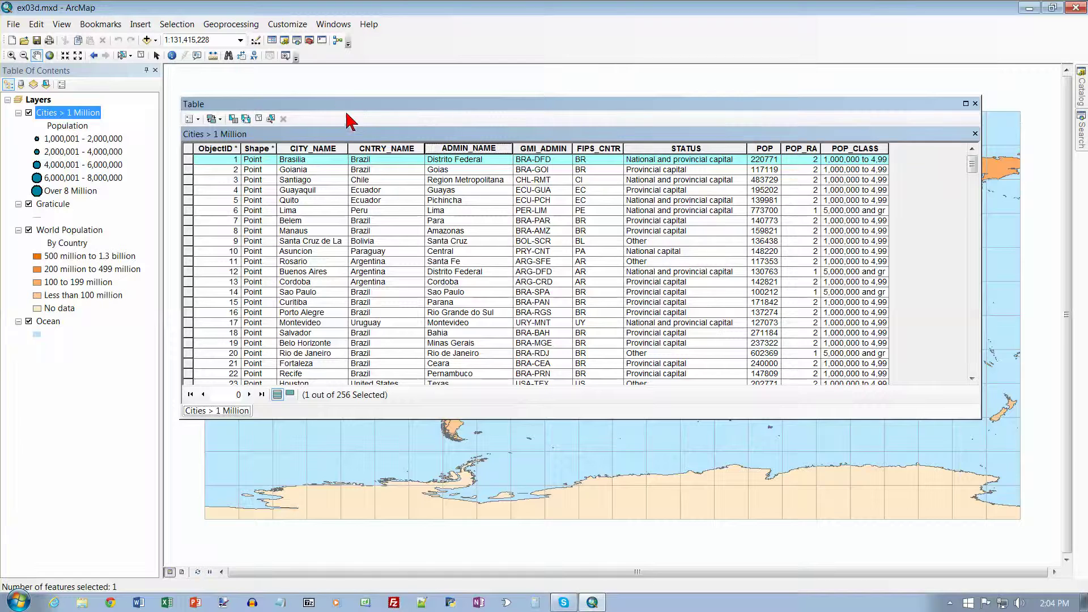
drag(369, 108, 620, 154)
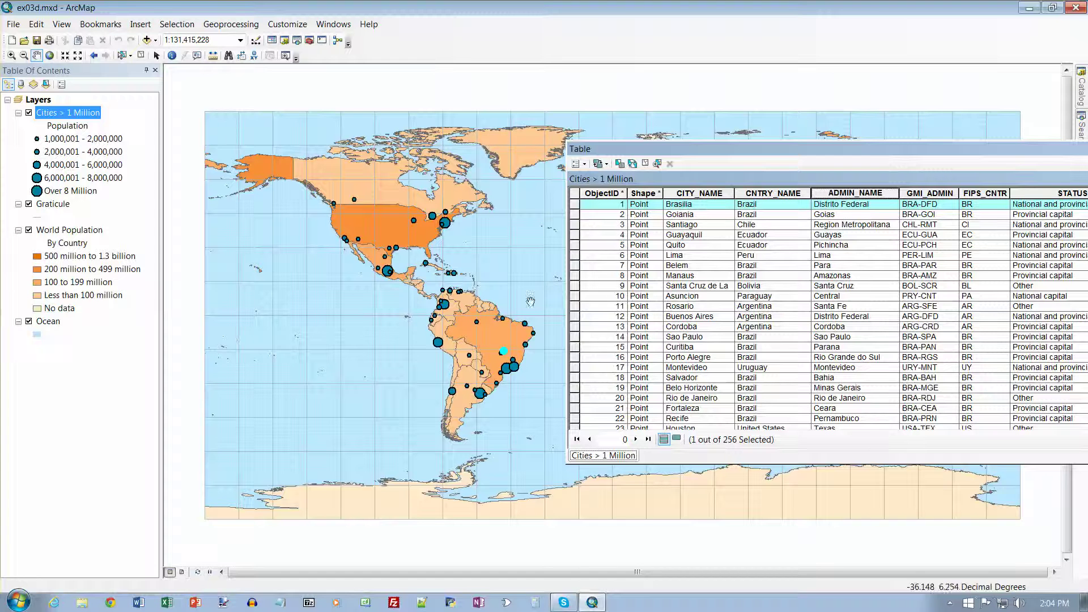
Step: Select the Goiania record and switch to the Santiago record to locate each city on the map
click(574, 215)
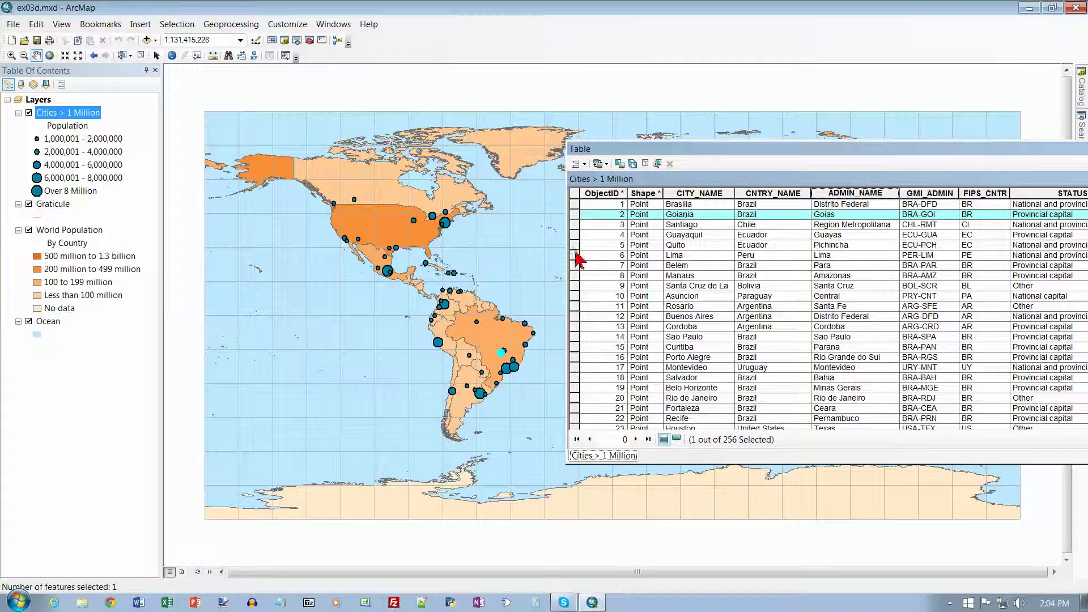
click(609, 227)
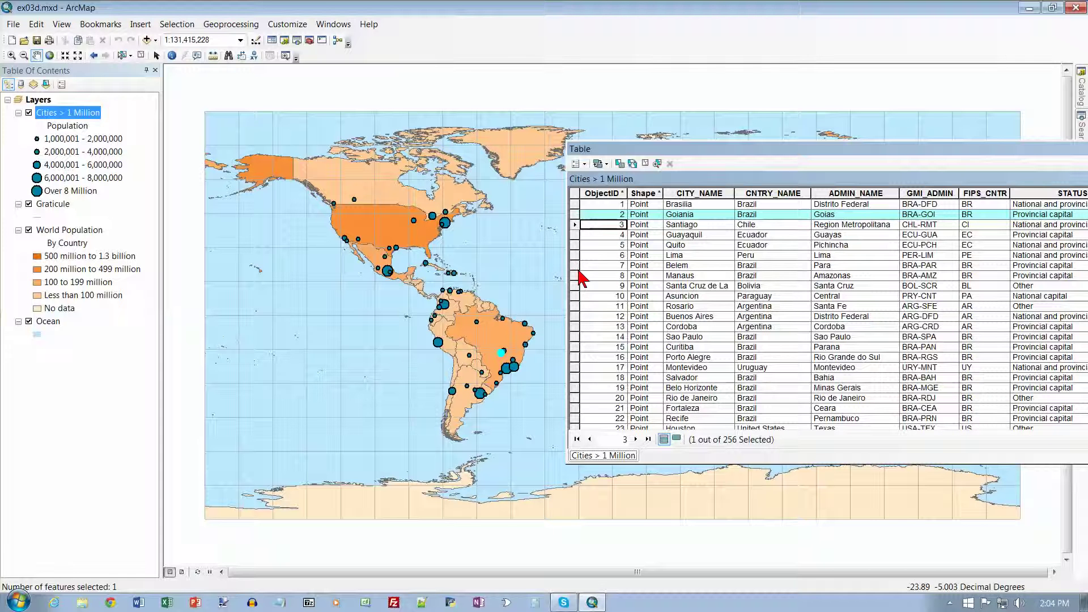
click(574, 225)
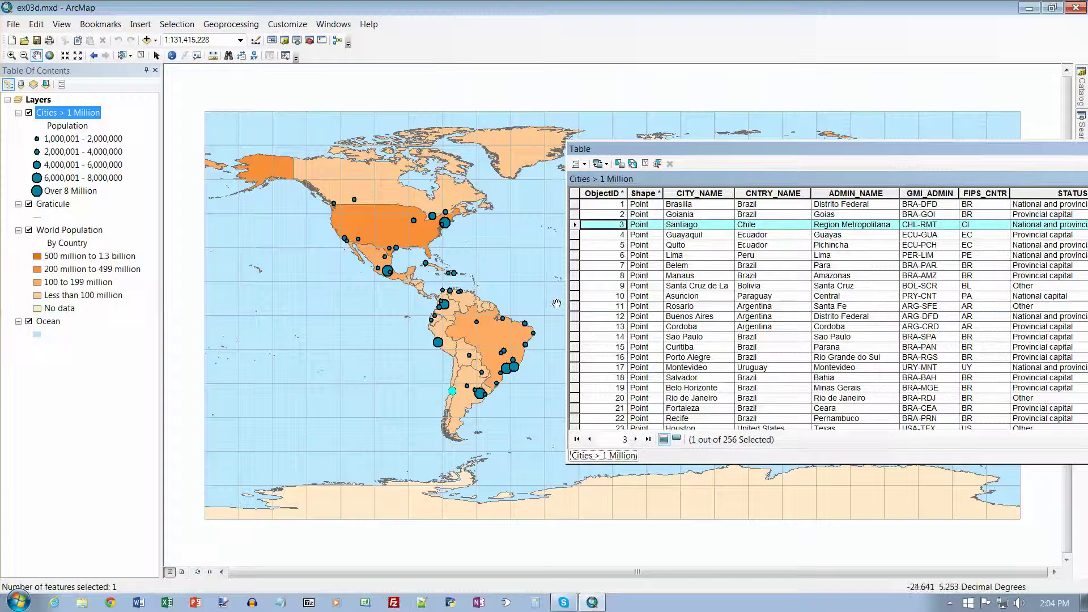
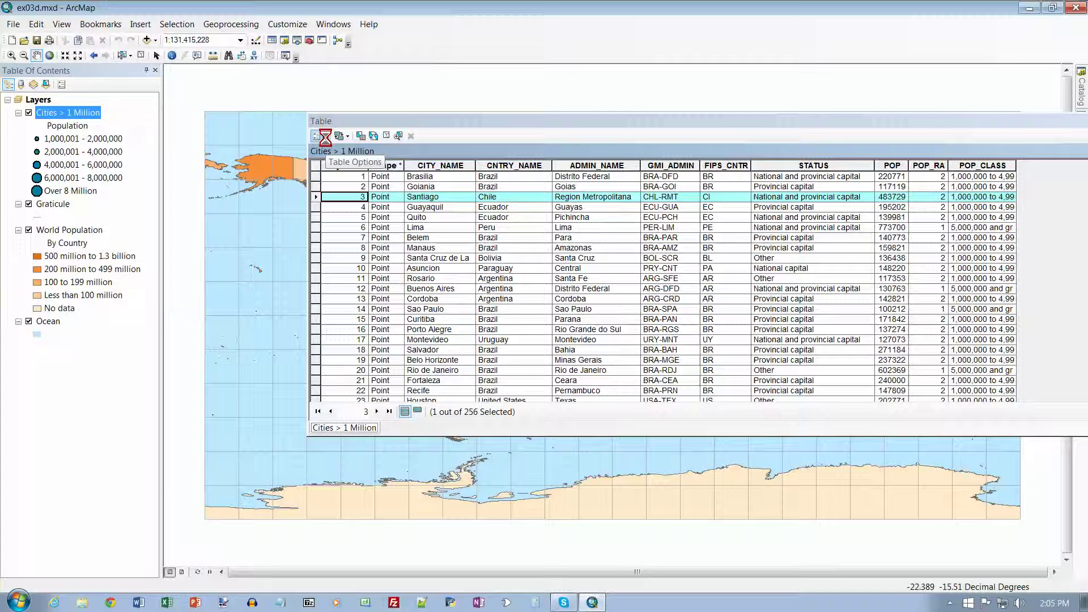
Step: Clear the table's selection and remove the current-record marker from the Santiago row
click(326, 137)
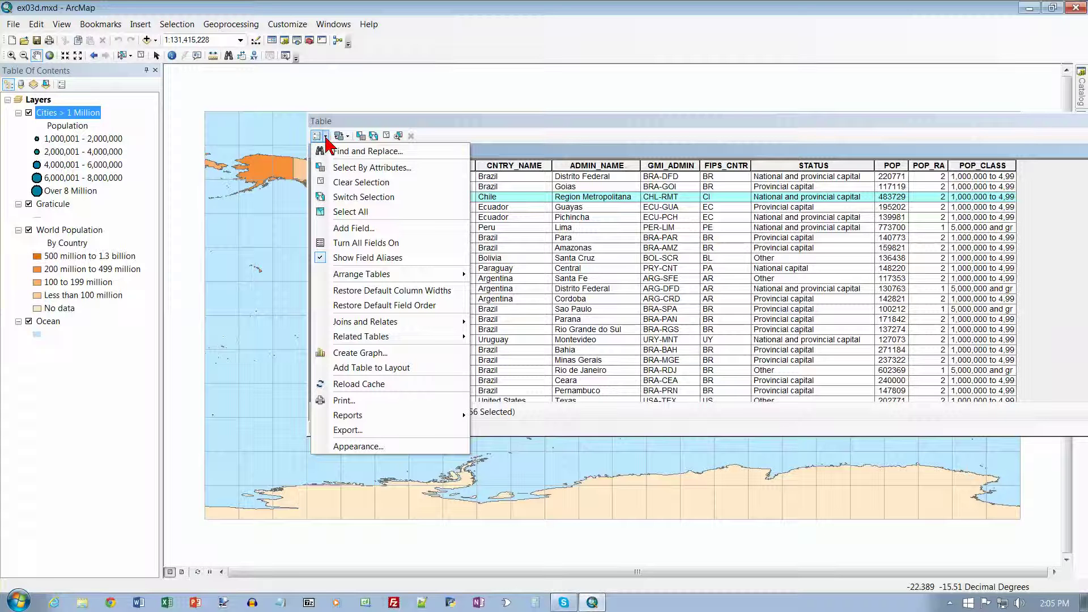
click(351, 182)
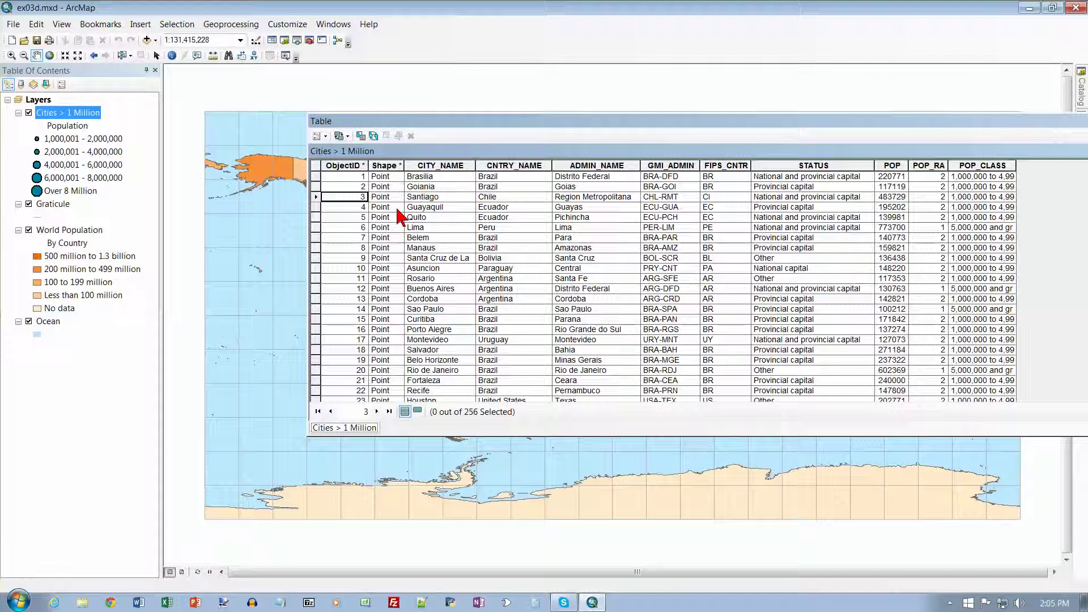
click(316, 196)
click(319, 169)
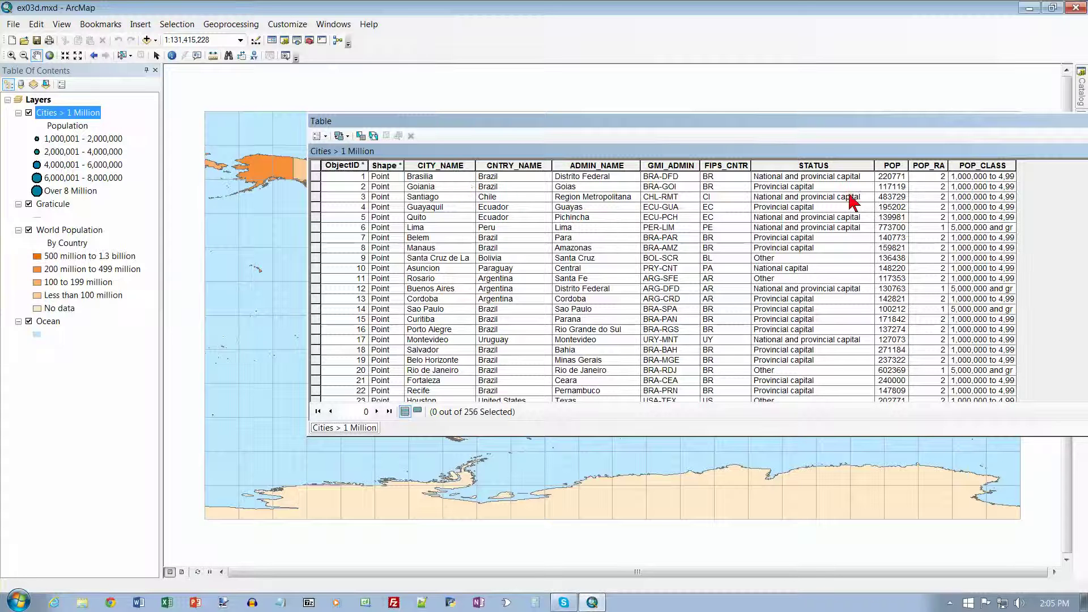
Step: Sort the city records by the POP field in descending order
click(887, 166)
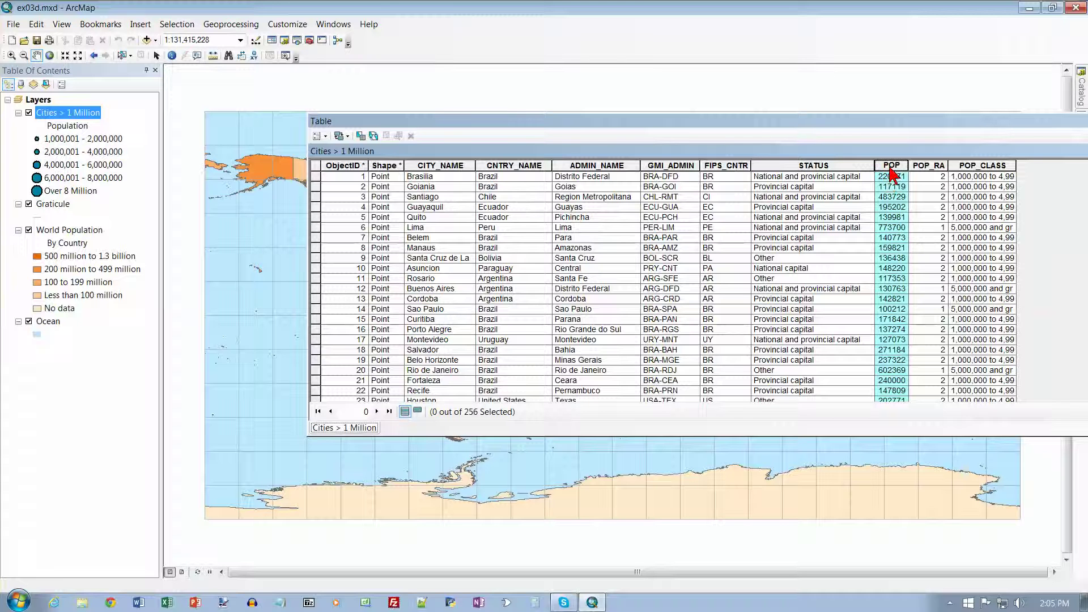
right_click(890, 169)
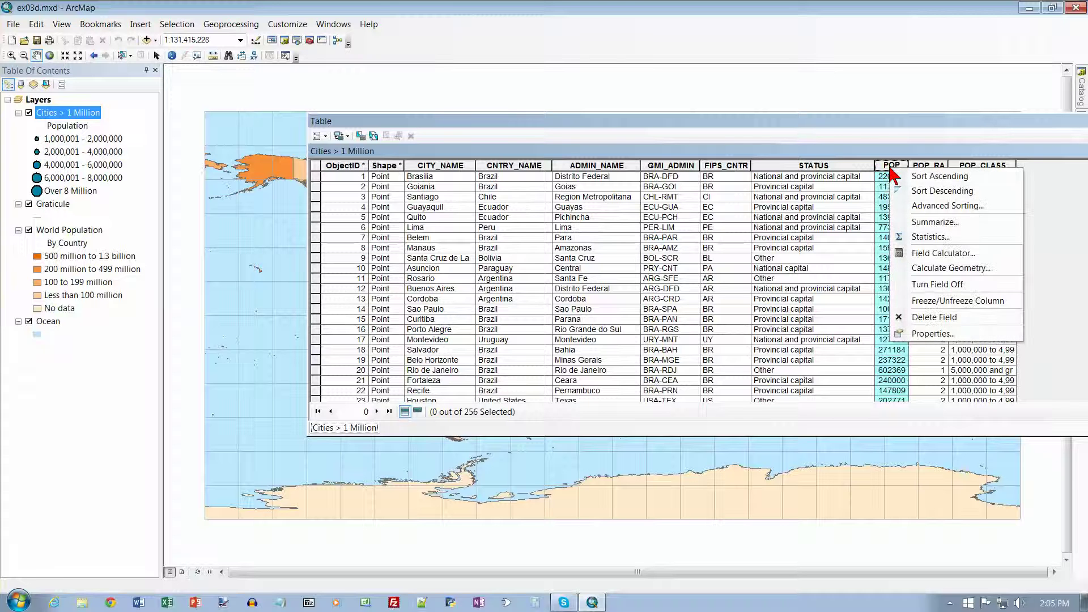
click(923, 191)
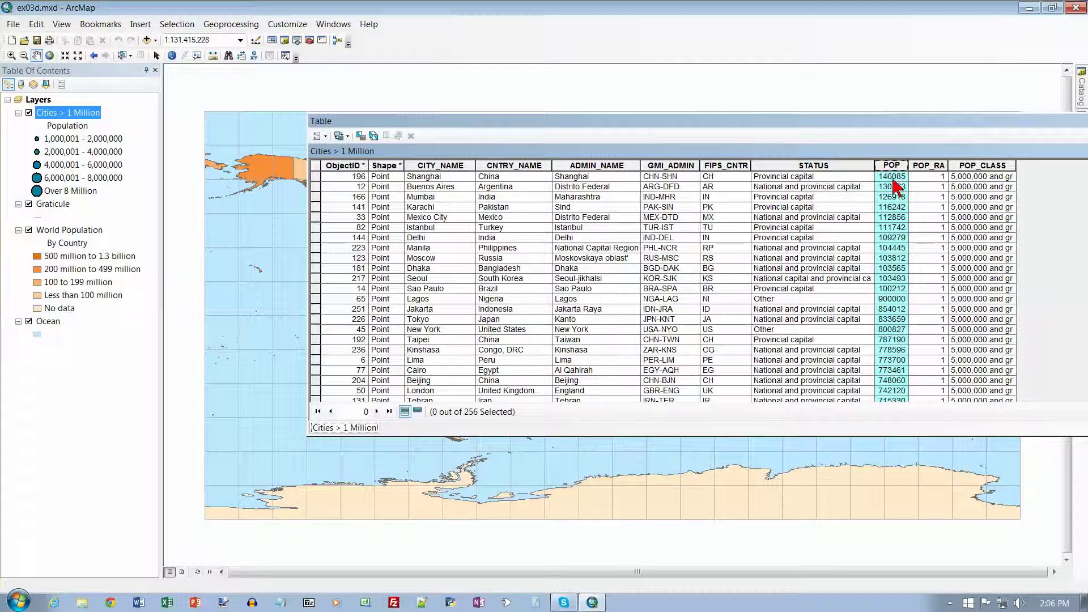
right_click(897, 171)
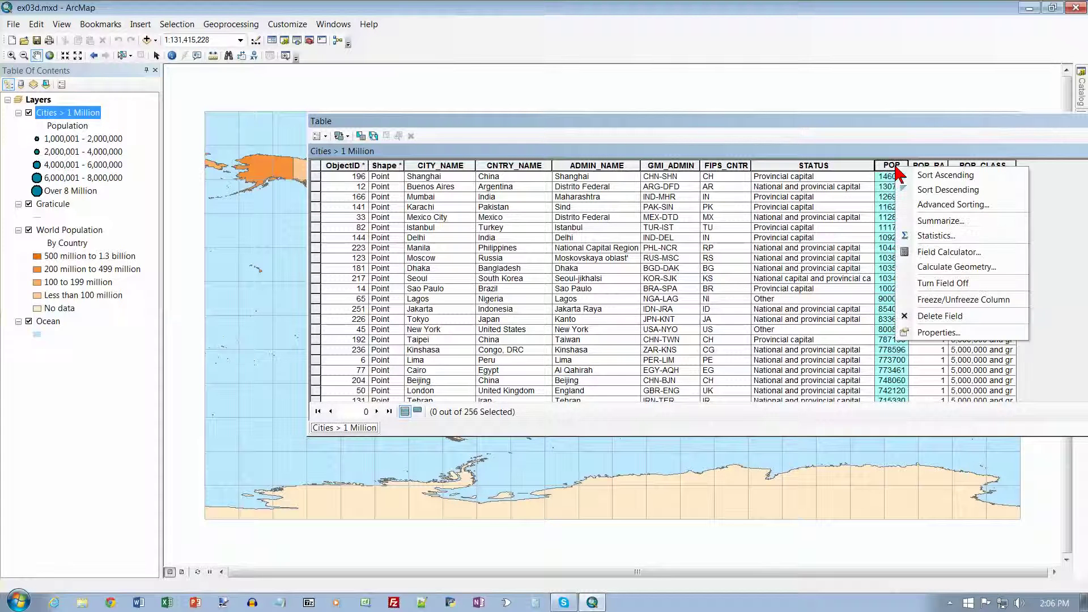
click(925, 193)
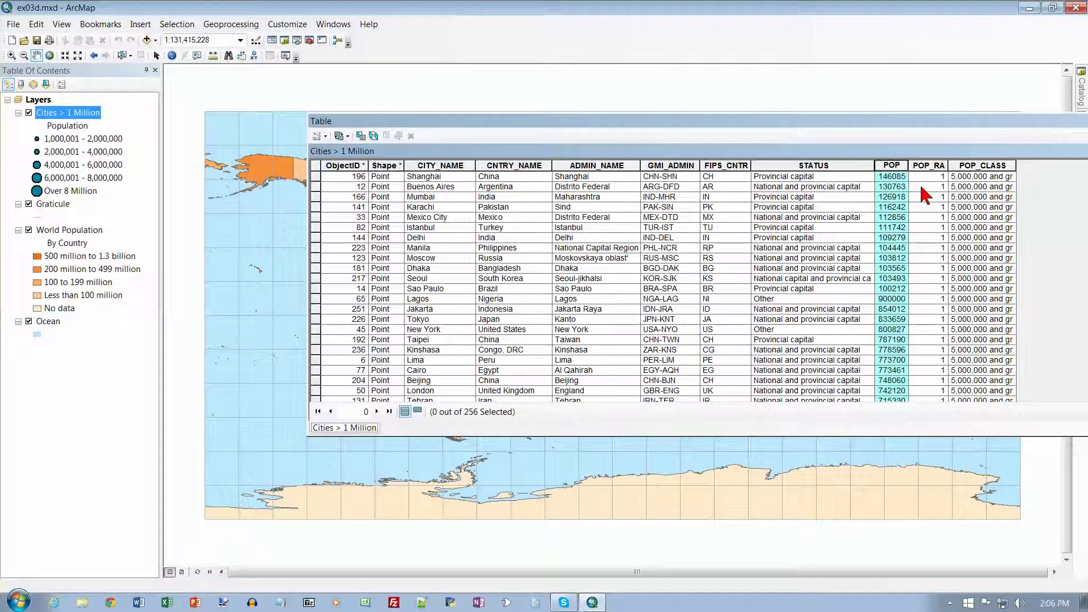
Step: Review the sorted population records and widen the POP column to show its full values
scroll(912, 274, down, 15)
scroll(914, 282, down, 20)
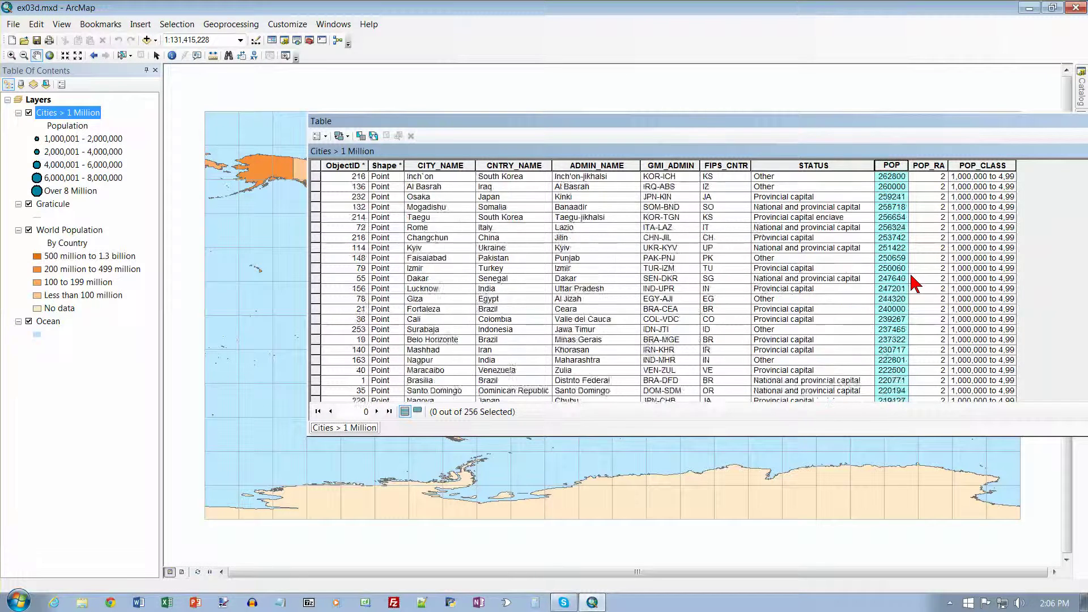
scroll(914, 282, down, 20)
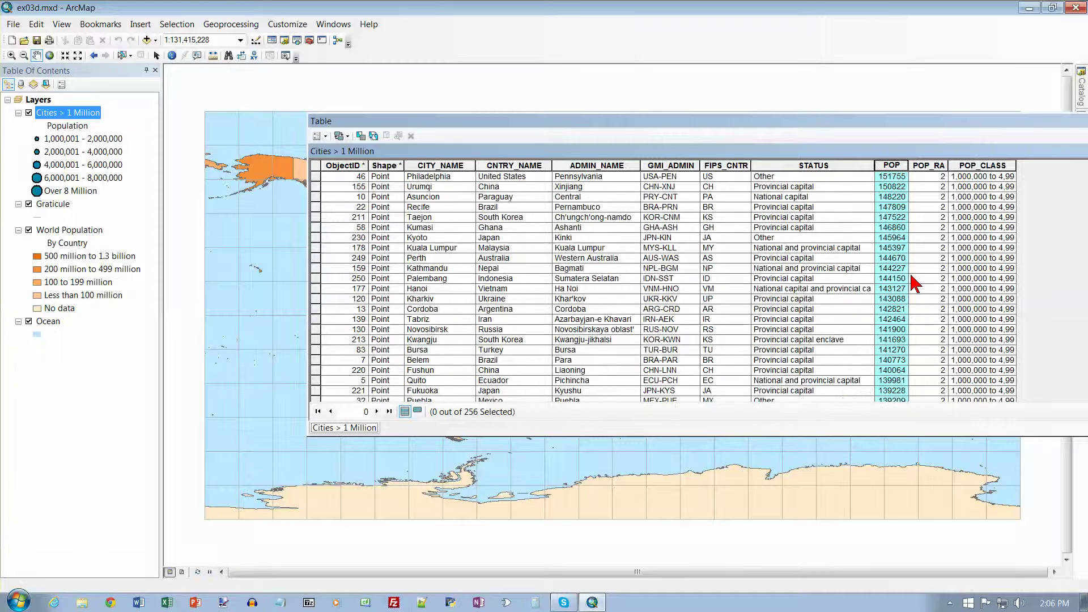
scroll(914, 282, up, 20)
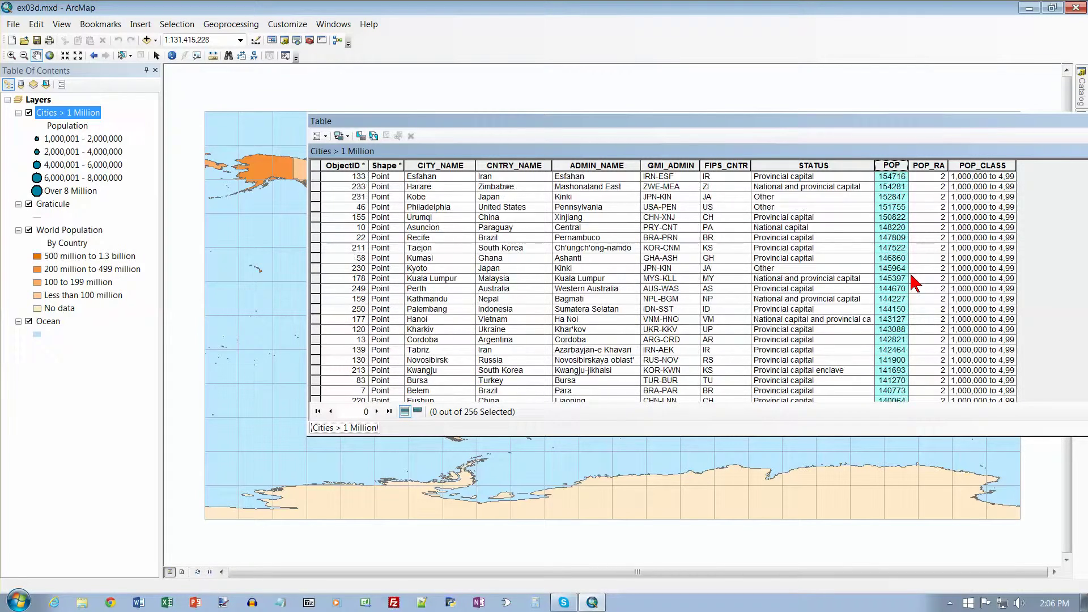
scroll(914, 282, up, 10)
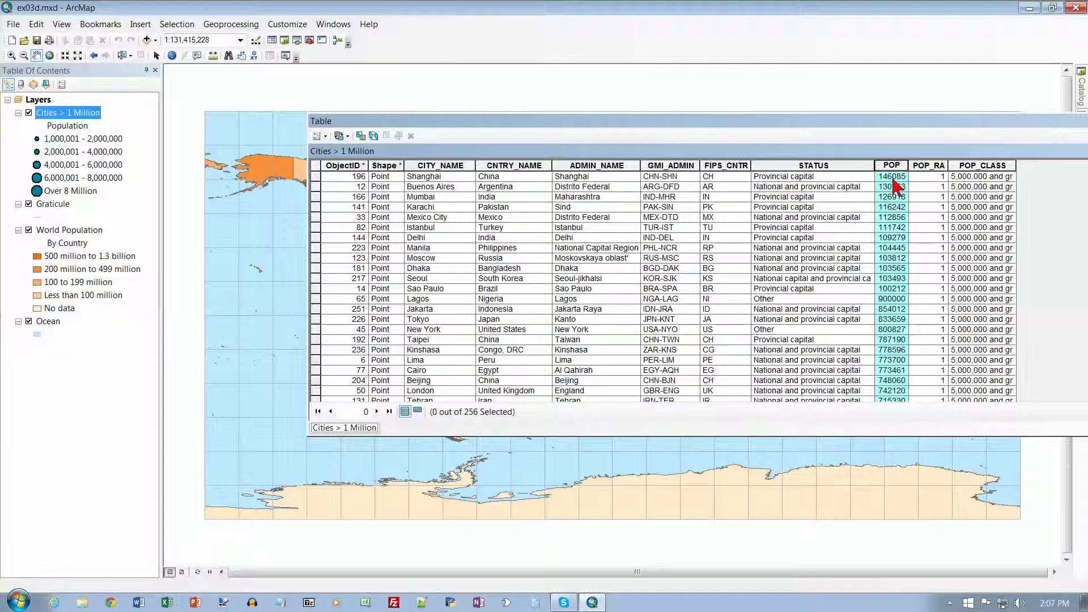
drag(909, 166, 926, 166)
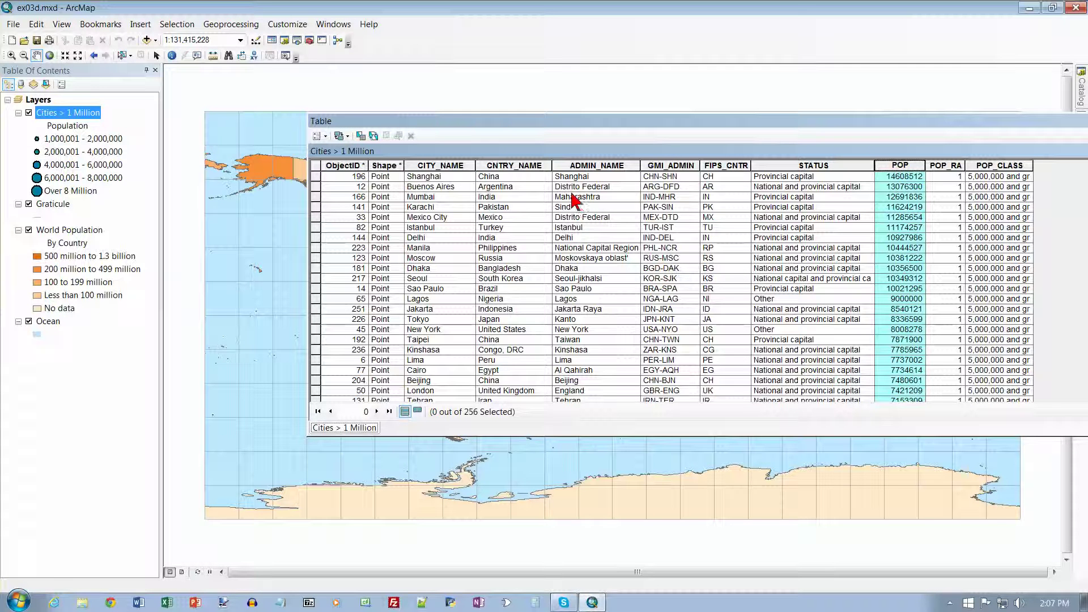
Step: Select the records from Shanghai through Sao Paulo, and move the table window below the map to show the highlighted cities
drag(315, 182, 317, 225)
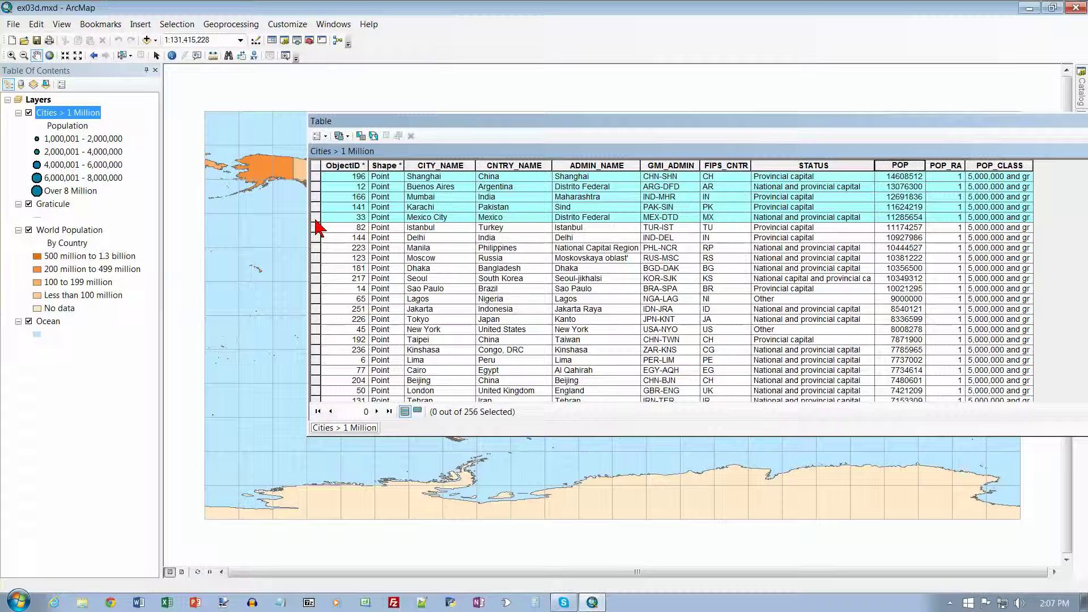
drag(318, 226, 321, 290)
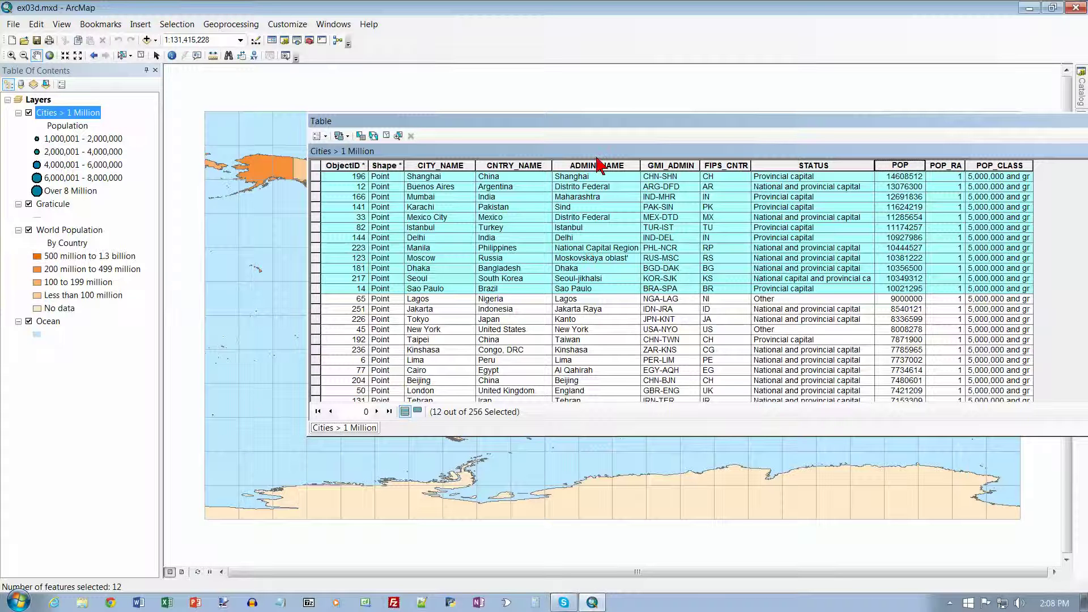
drag(588, 126, 564, 470)
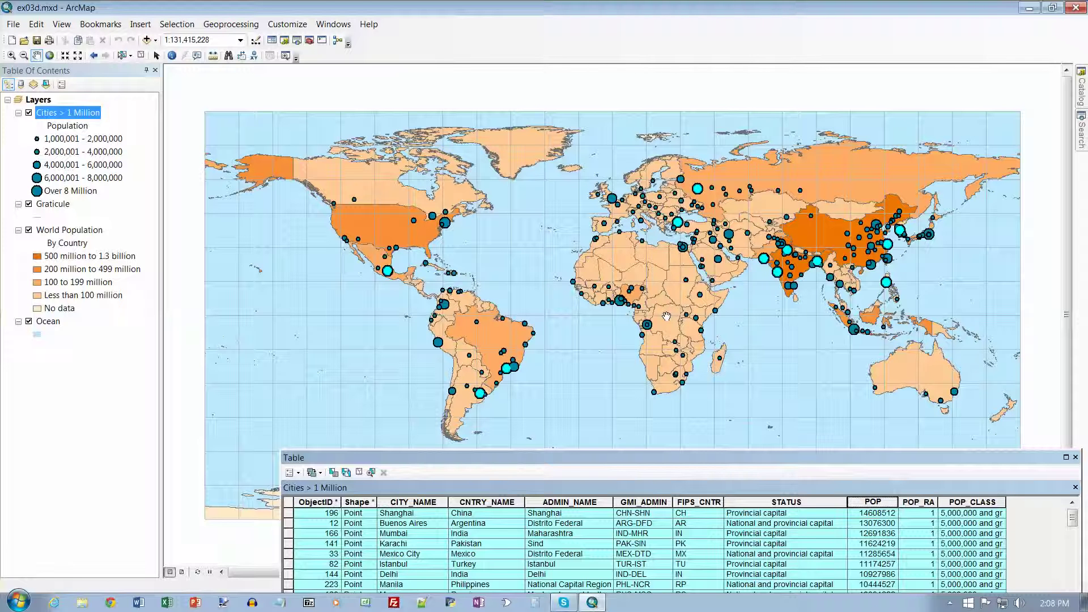
mouse_move(686, 316)
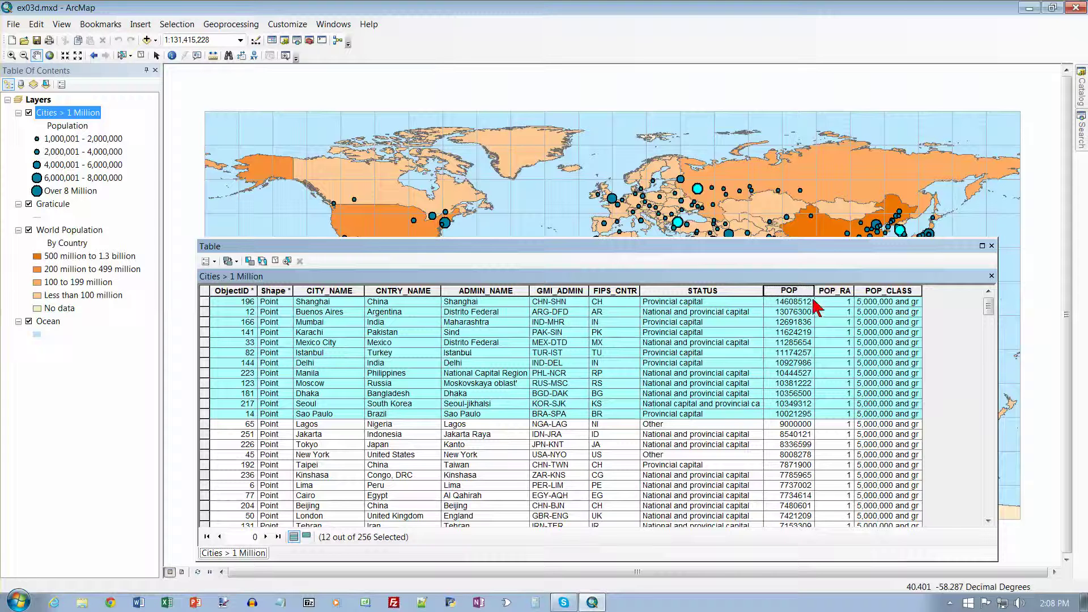
Step: Examine the statistics and frequency distribution of the POP field for the selected cities, and close the statistics window
right_click(799, 295)
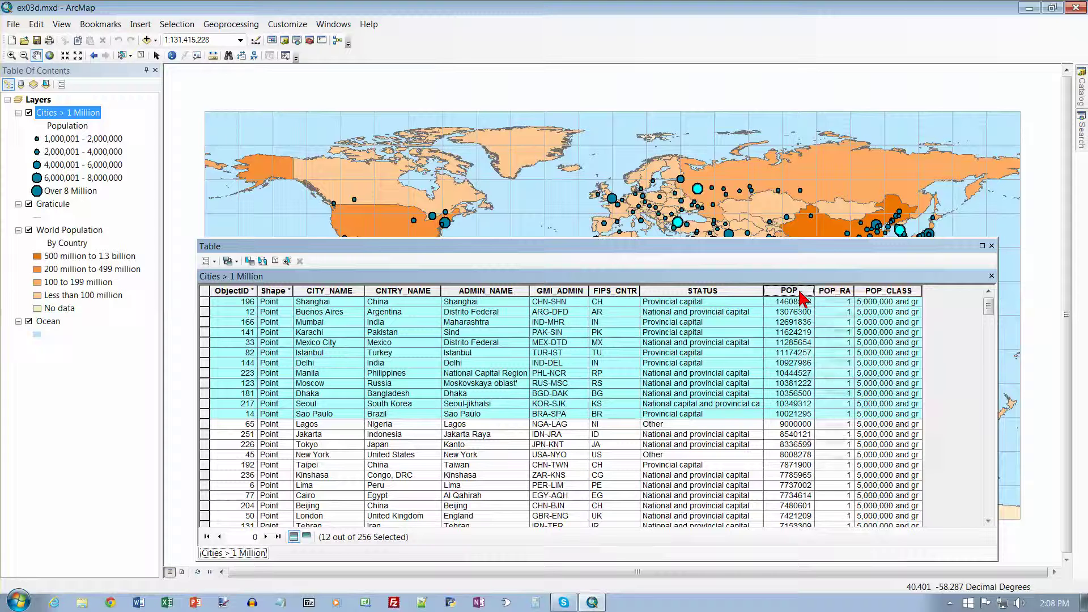
click(832, 361)
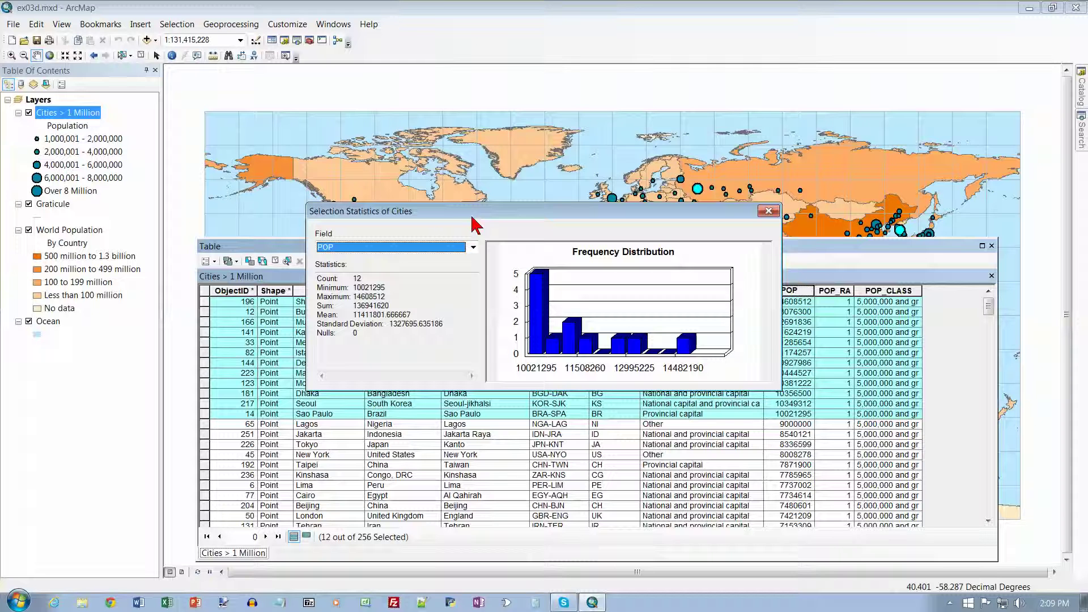
drag(472, 219, 468, 193)
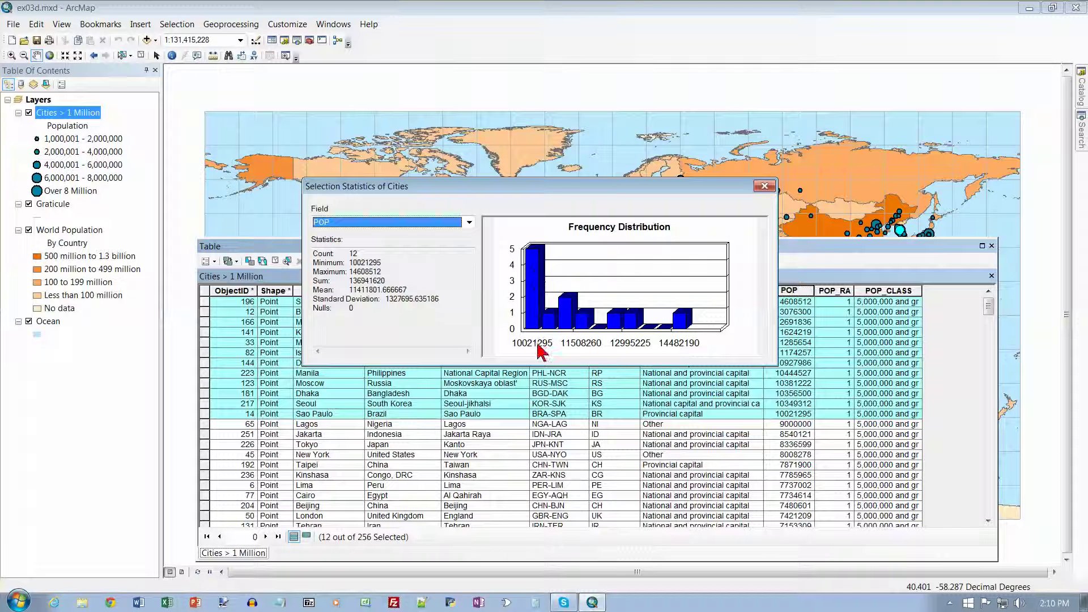
drag(520, 192, 523, 108)
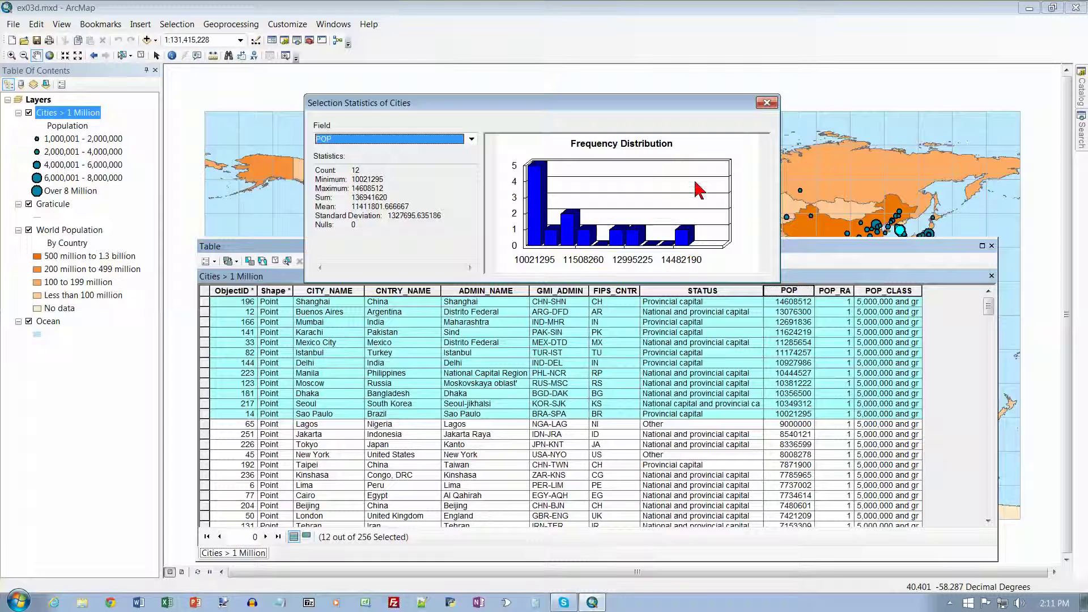
click(767, 103)
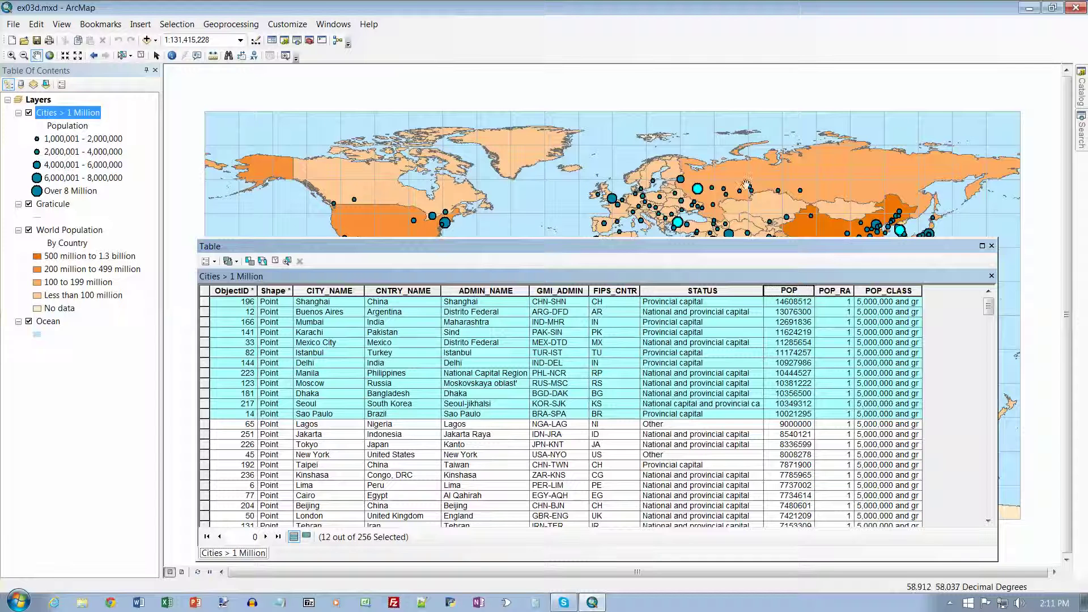
Step: Close the attribute table and clear all selected features on the map
click(992, 246)
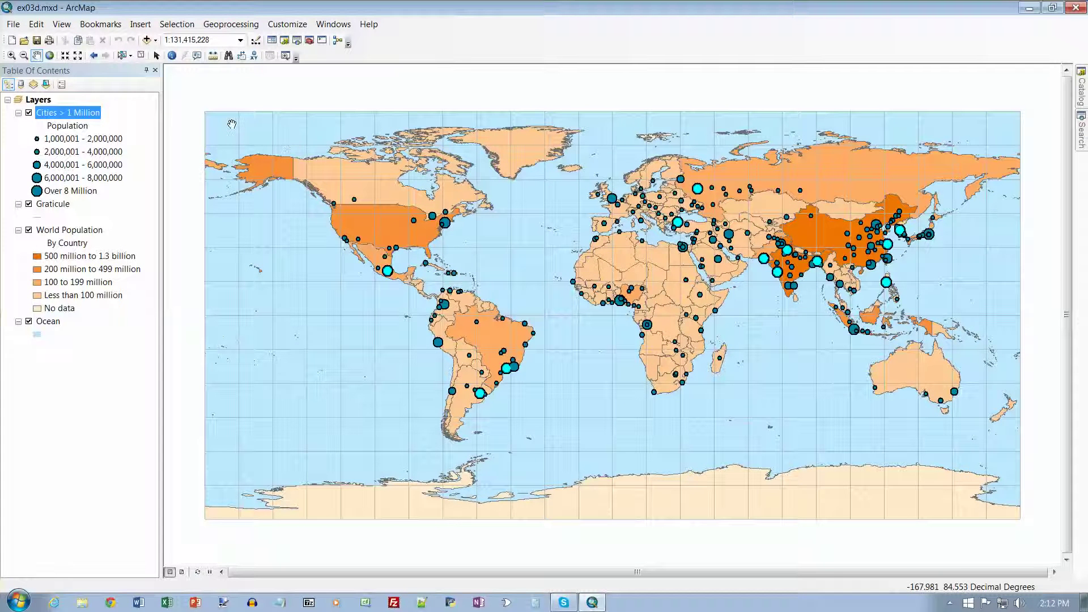
click(180, 26)
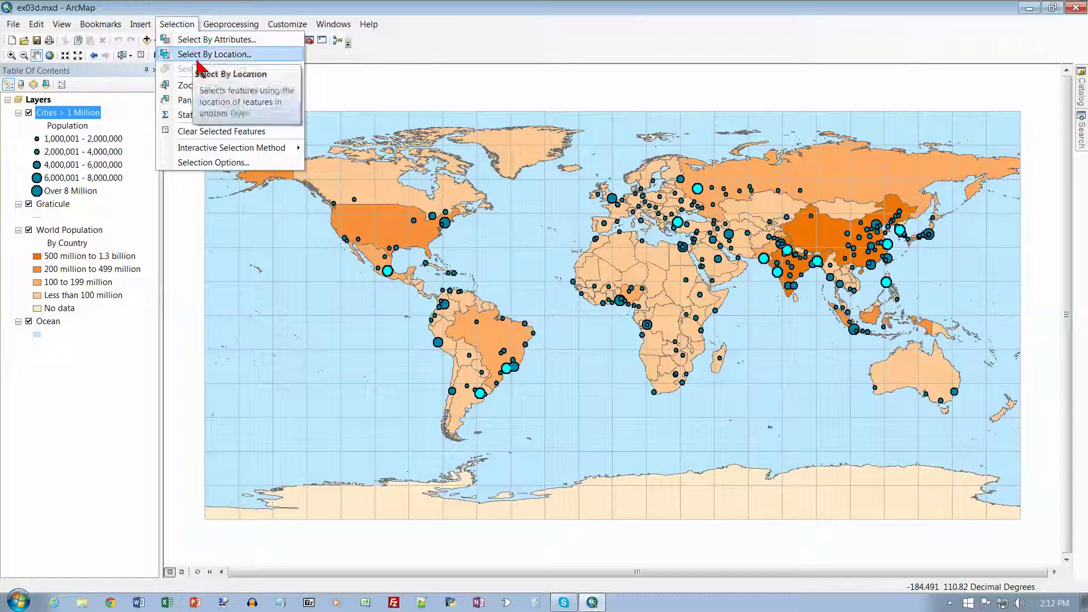
click(206, 131)
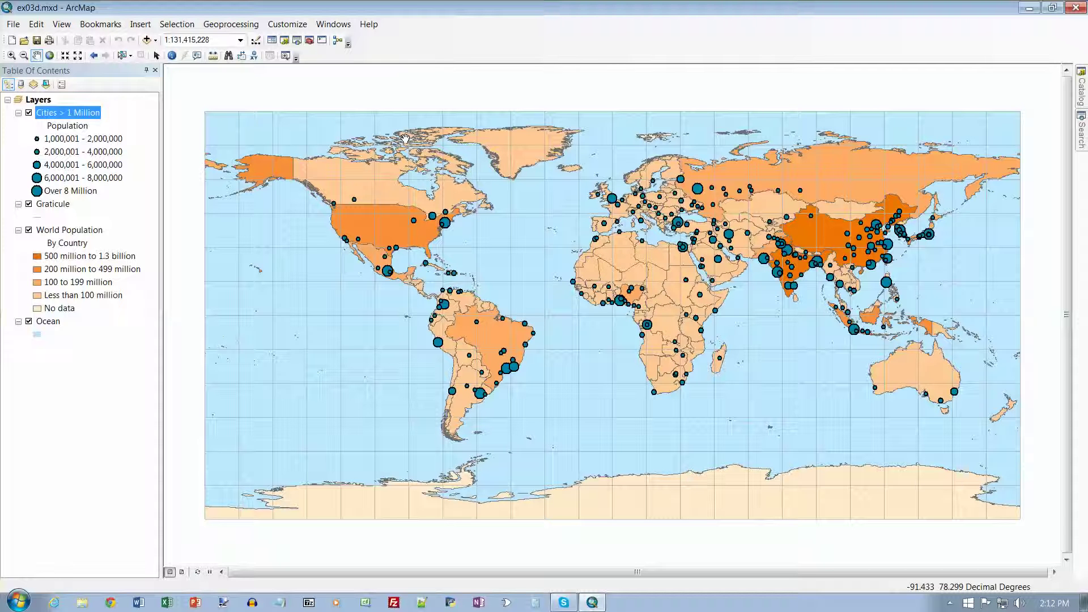
Step: Bring up the file commands for the map document
click(14, 25)
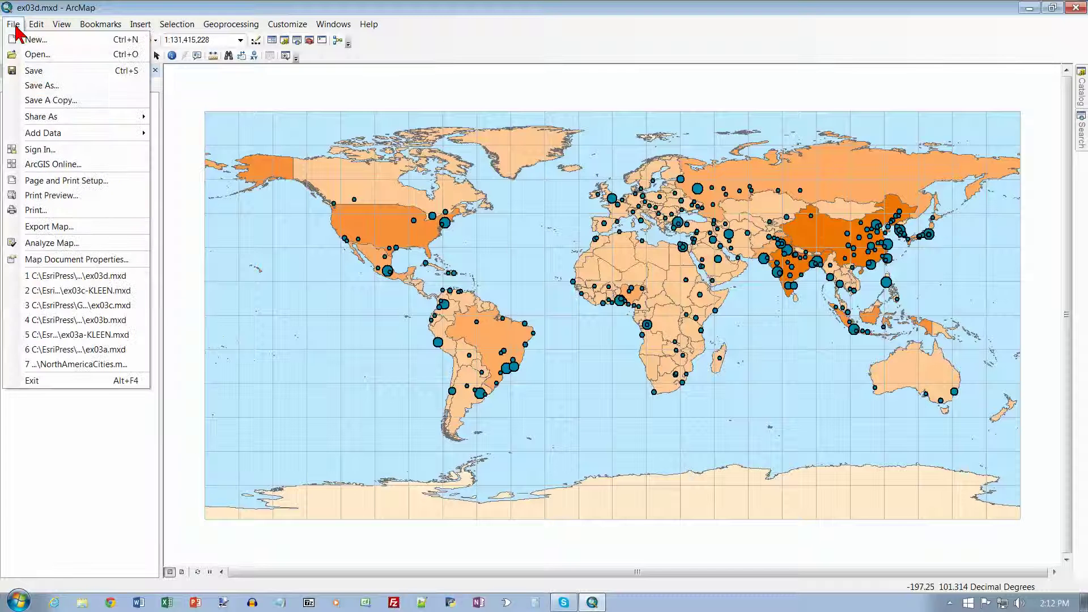